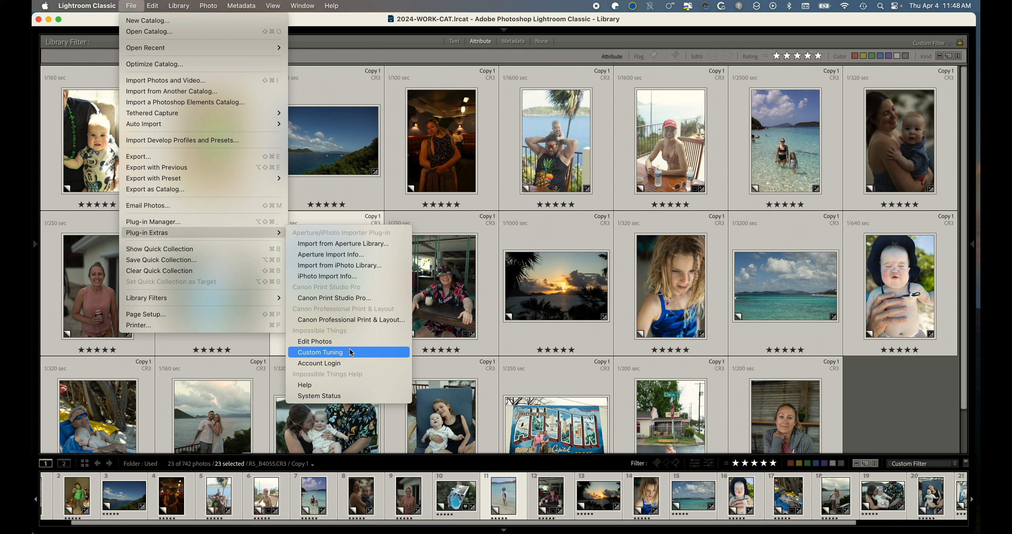
# Run Impossible Things Custom Tuning on the selected photos using the 1.2 Basic B Canon preset.
pyautogui.click(353, 341)
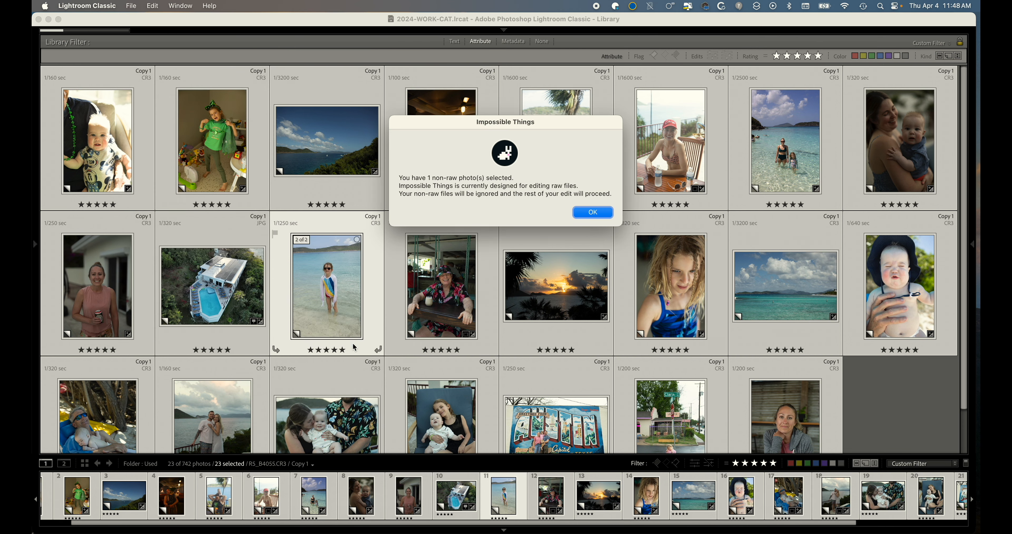
pyautogui.click(593, 213)
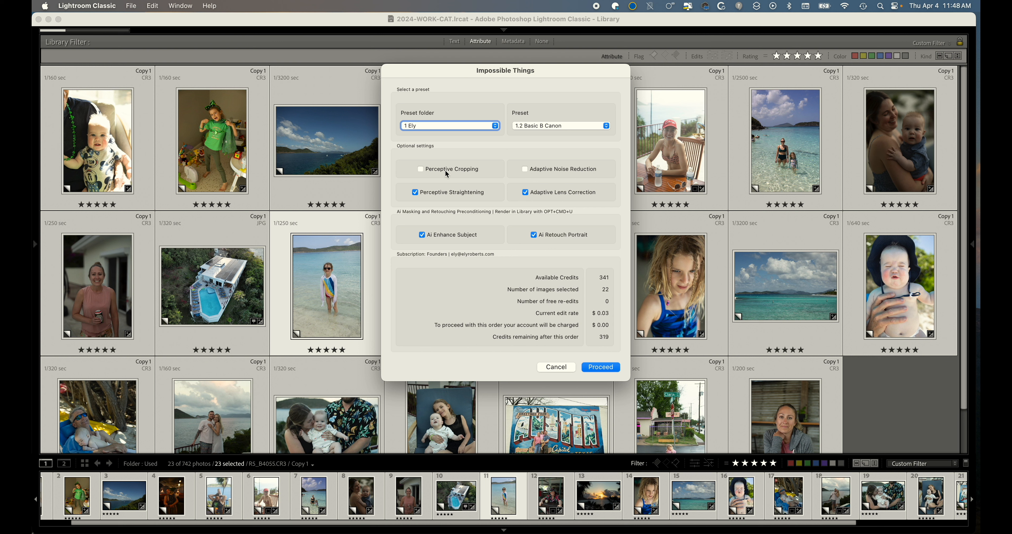
pyautogui.click(536, 174)
pyautogui.click(602, 367)
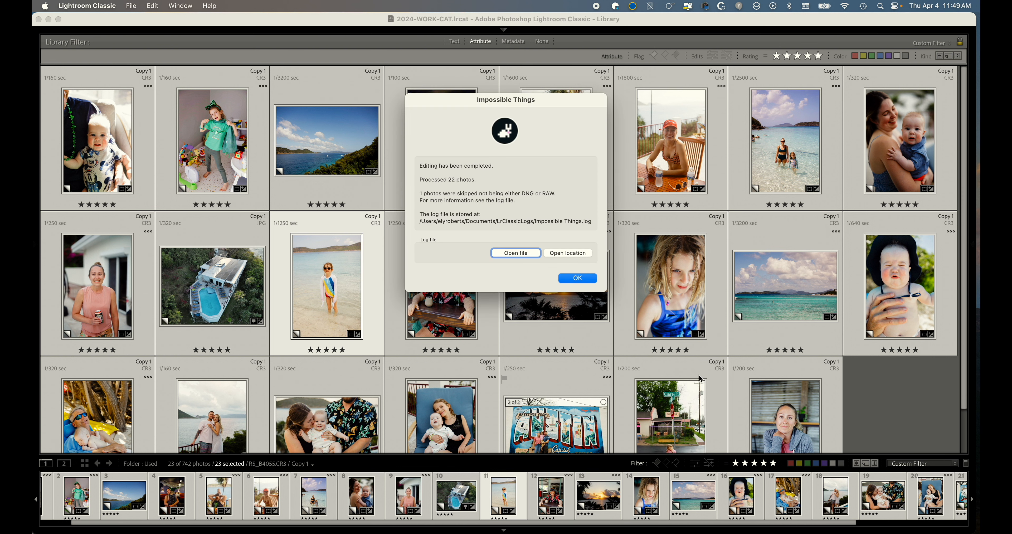
pyautogui.click(589, 279)
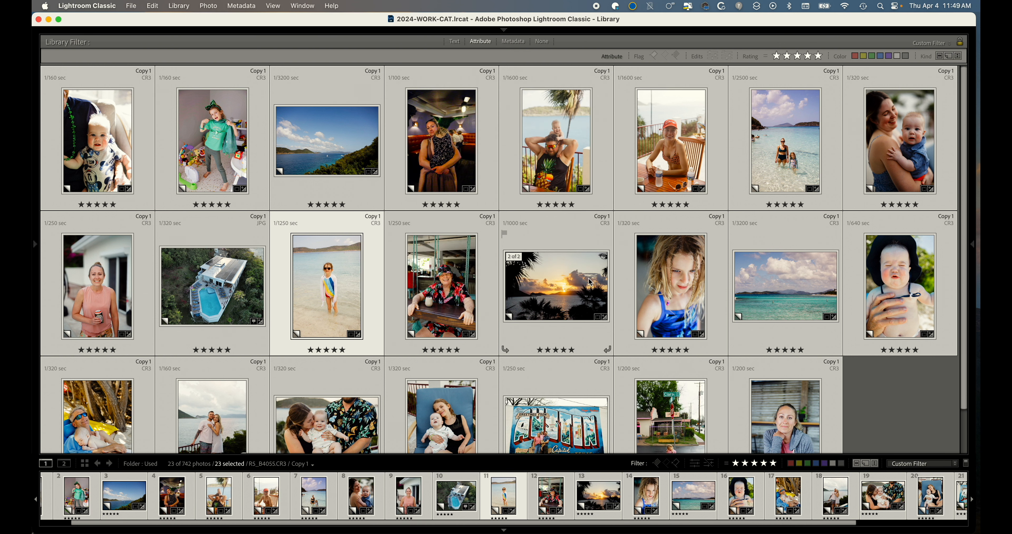
# Open the restaurant portrait of the woman holding a child in the Develop module.
pyautogui.scroll(-2, 582, 206)
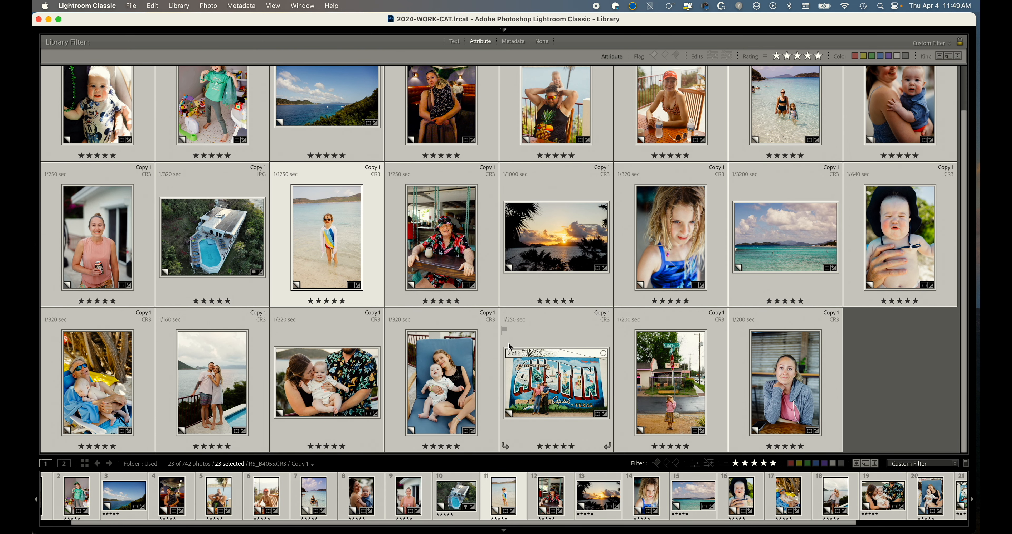
pyautogui.scroll(2, 514, 343)
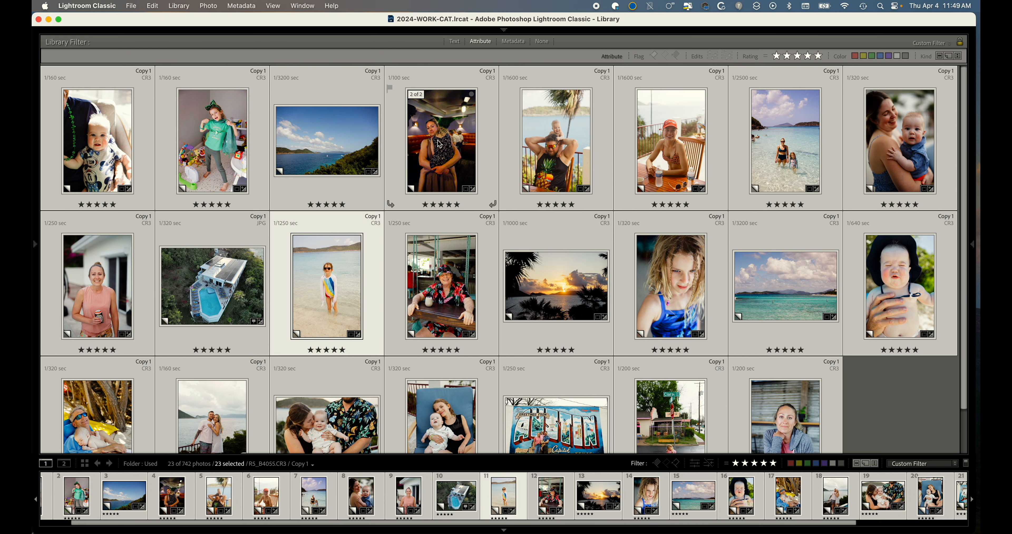
pyautogui.click(439, 143)
pyautogui.doubleClick(446, 149)
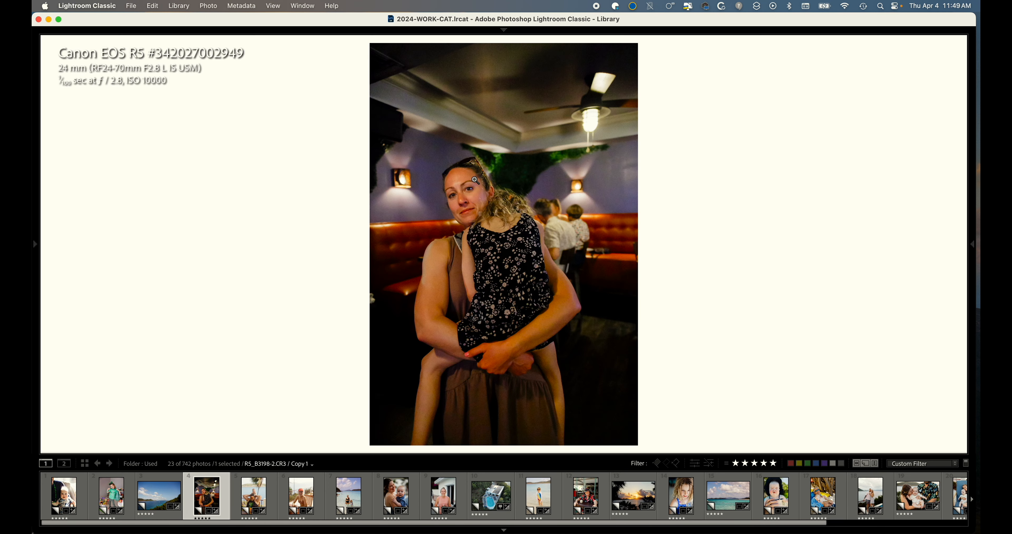
pyautogui.press('d')
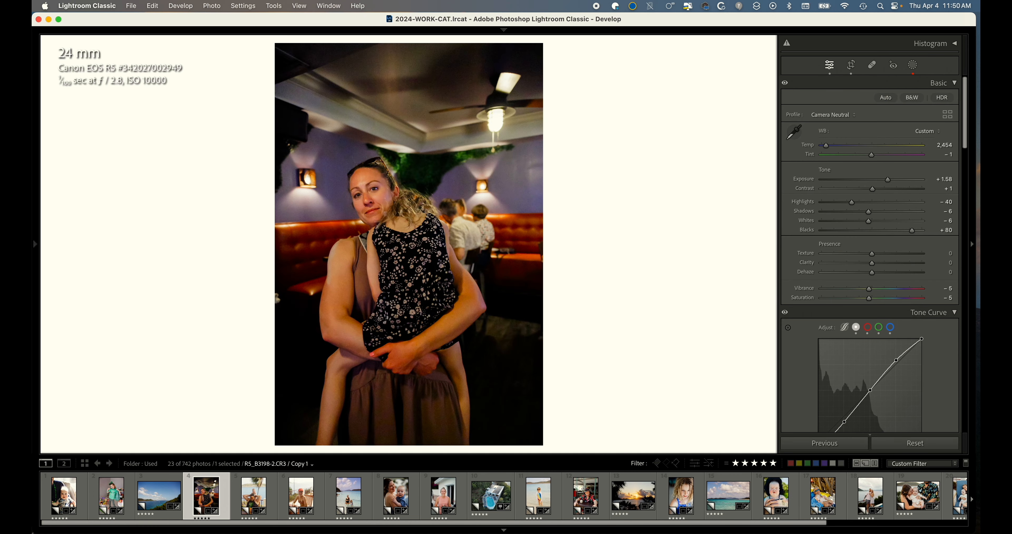
# Zoom into the woman's face and raise the photo's exposure to +2.20.
pyautogui.click(389, 203)
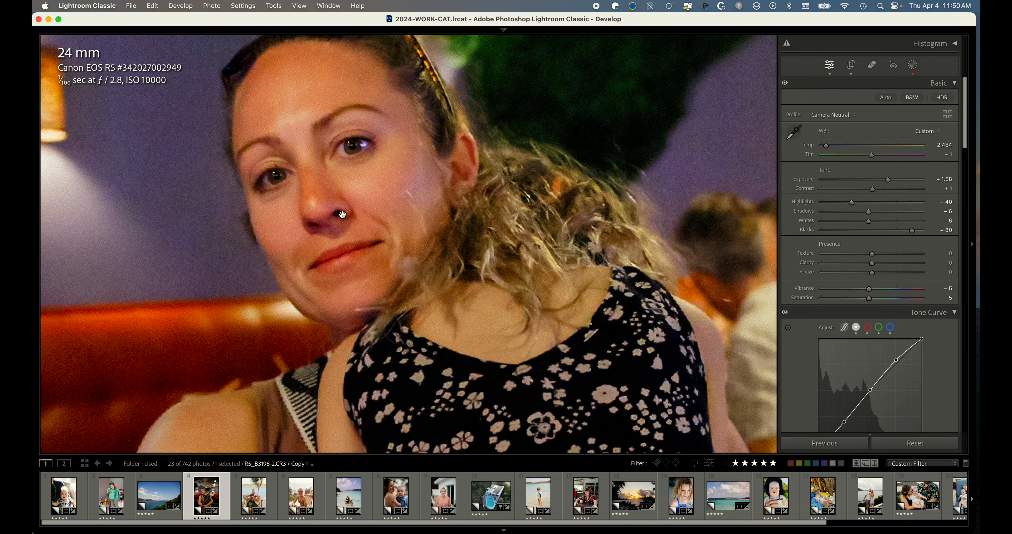
pyautogui.moveTo(363, 194); pyautogui.dragTo(436, 201)
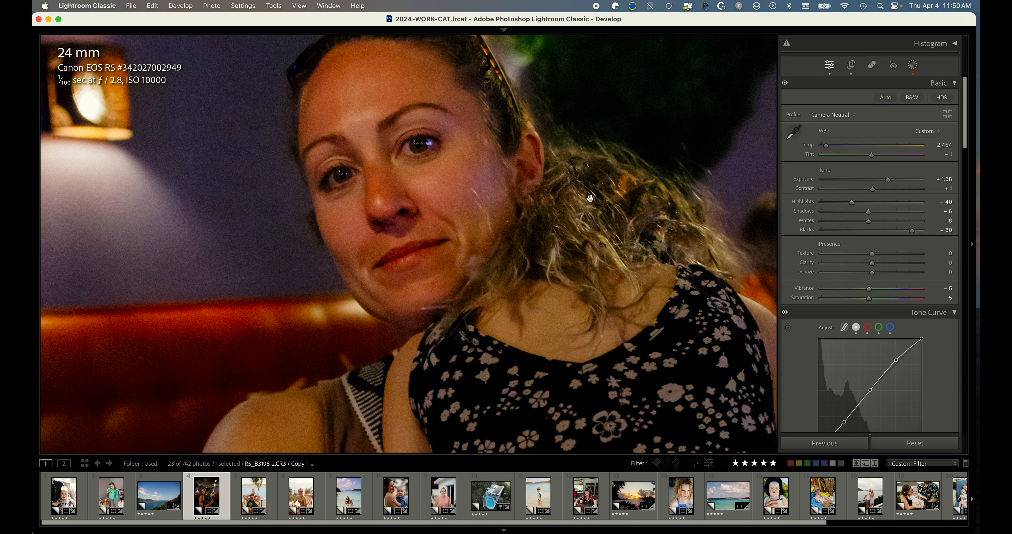
pyautogui.click(896, 183)
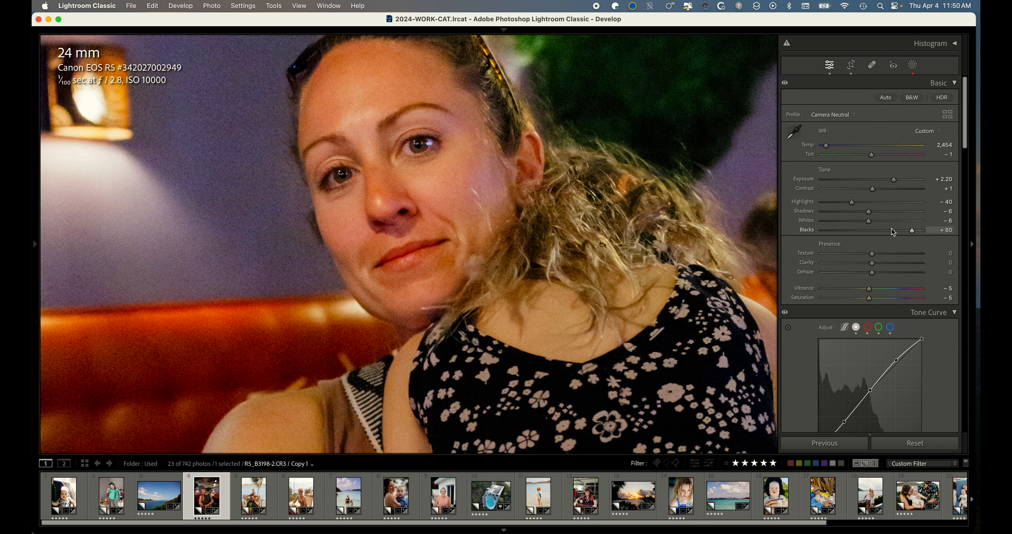
pyautogui.moveTo(461, 192); pyautogui.dragTo(402, 248)
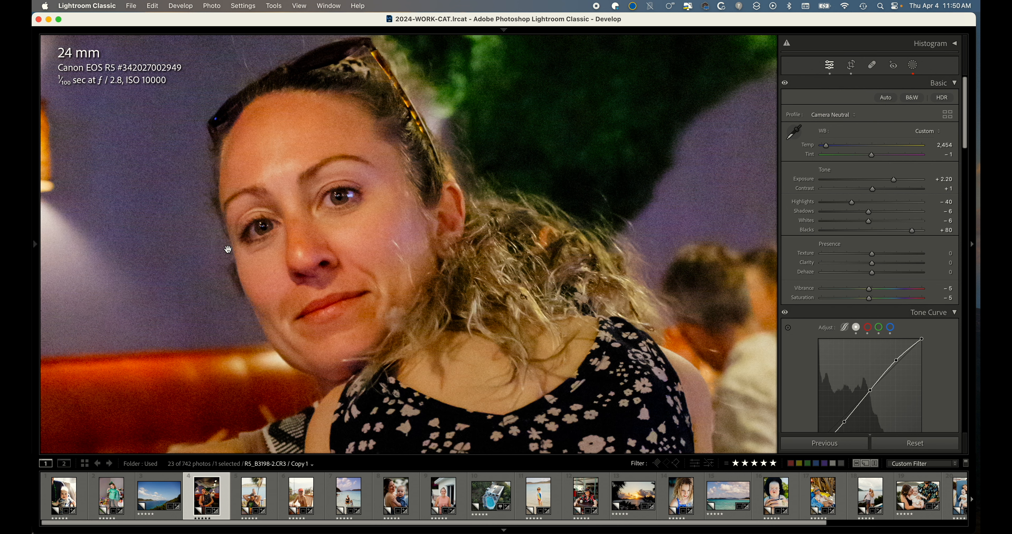
# Compare the before and after views of the zoomed photo, then zoom back out.
pyautogui.press('\\')
pyautogui.press('\\')
pyautogui.press('\\')
pyautogui.press('\\')
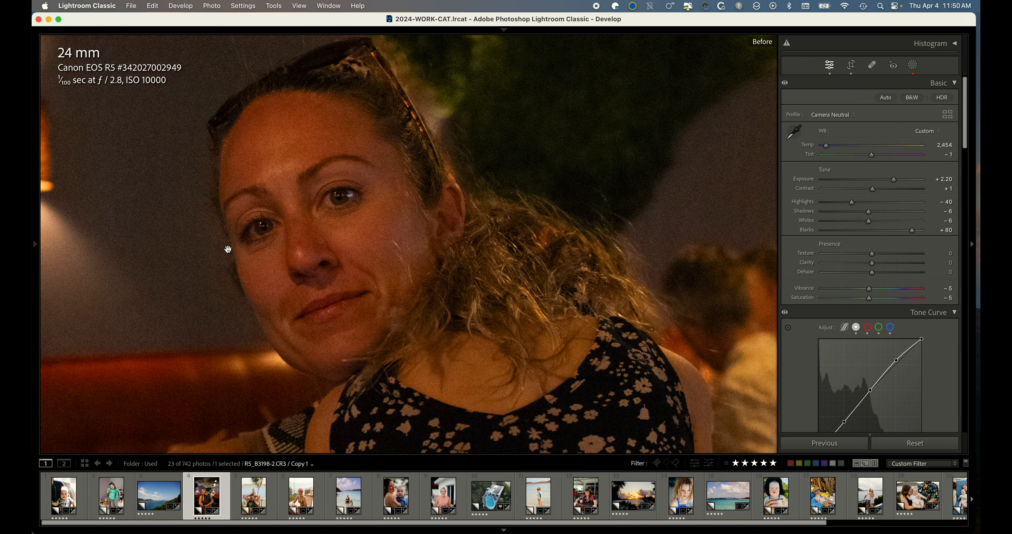
pyautogui.press('\\')
pyautogui.press('\\')
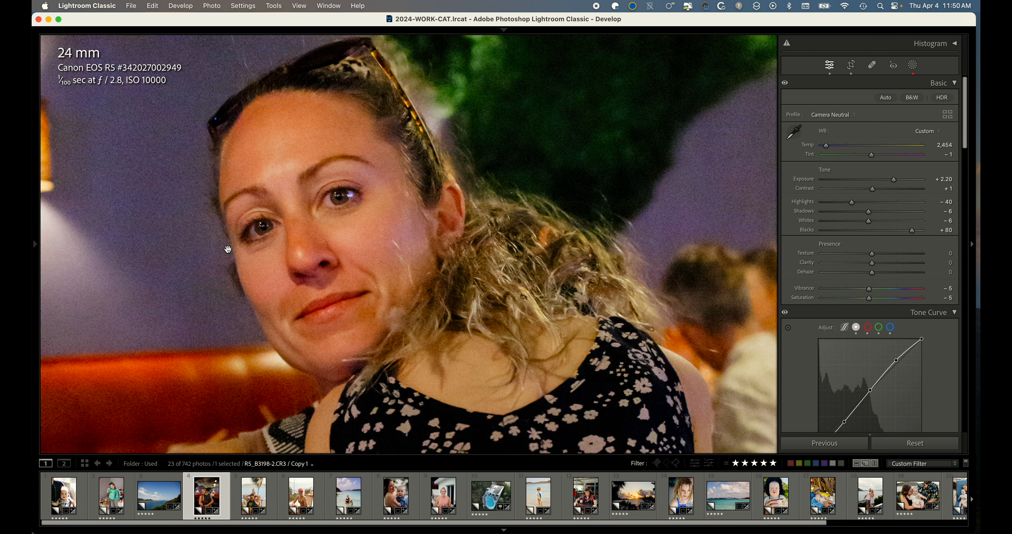
pyautogui.press('super+9')
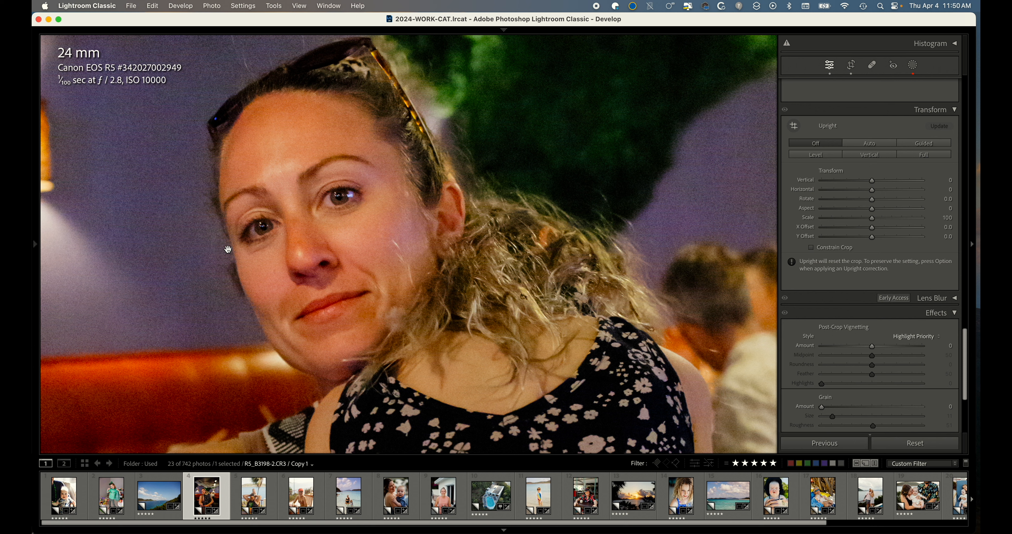
pyautogui.press('\\')
pyautogui.press('\\')
pyautogui.press('\\')
pyautogui.press('\\')
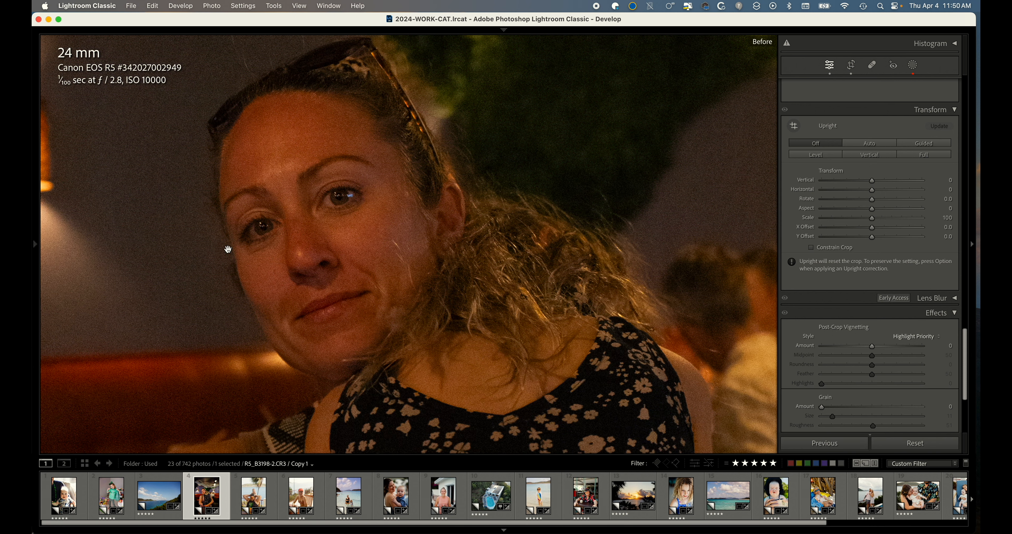
pyautogui.press('\\')
pyautogui.press('\\')
pyautogui.press('\\')
pyautogui.press('\\')
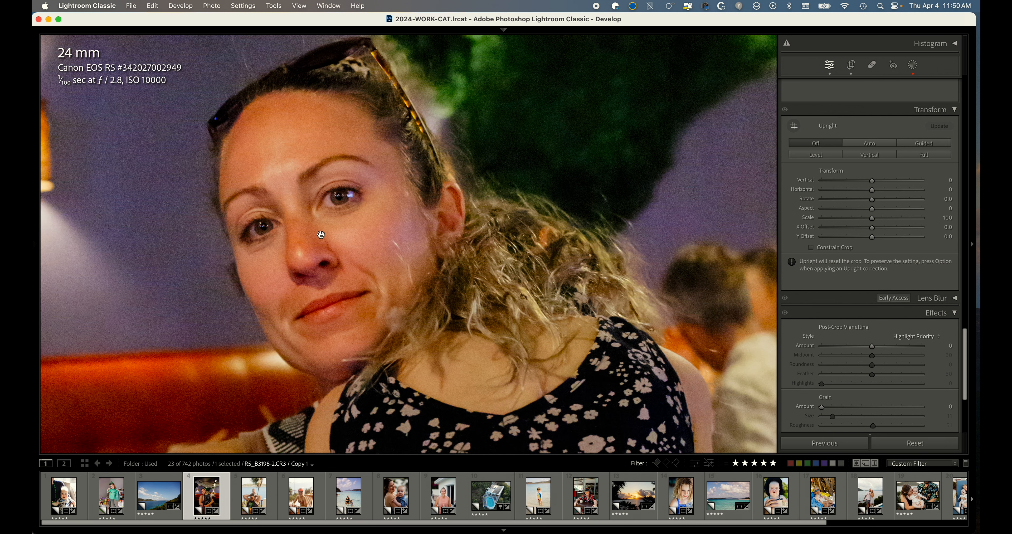
pyautogui.click(328, 235)
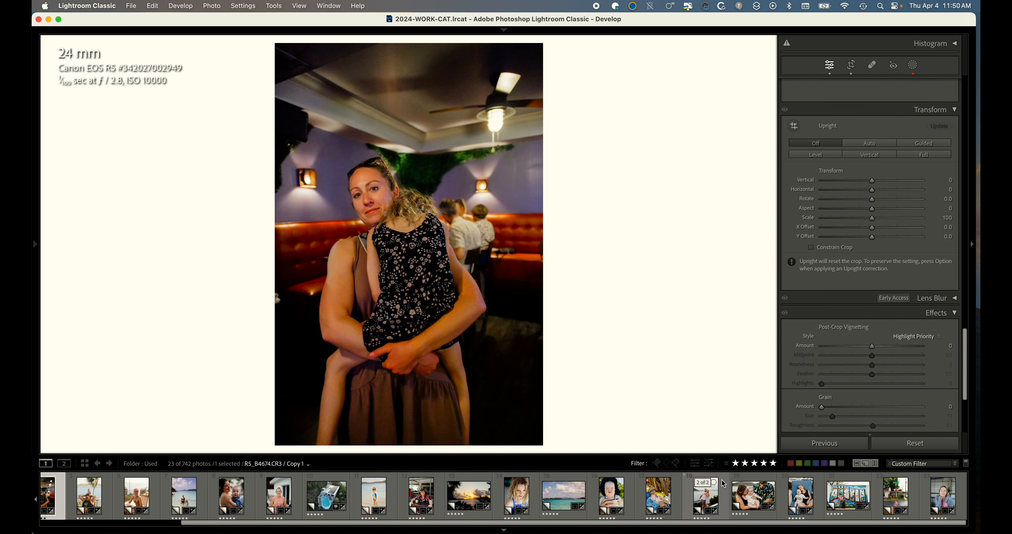
# Open the last filmstrip photo of the woman in the grey hoodie and lower its exposure to +0.62.
pyautogui.scroll(-3, 729, 496)
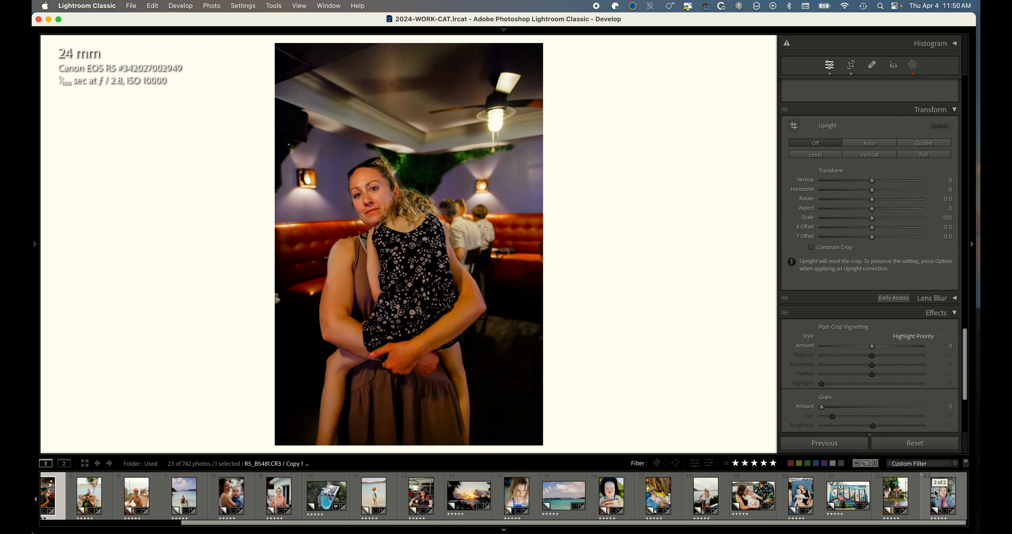
pyautogui.click(943, 496)
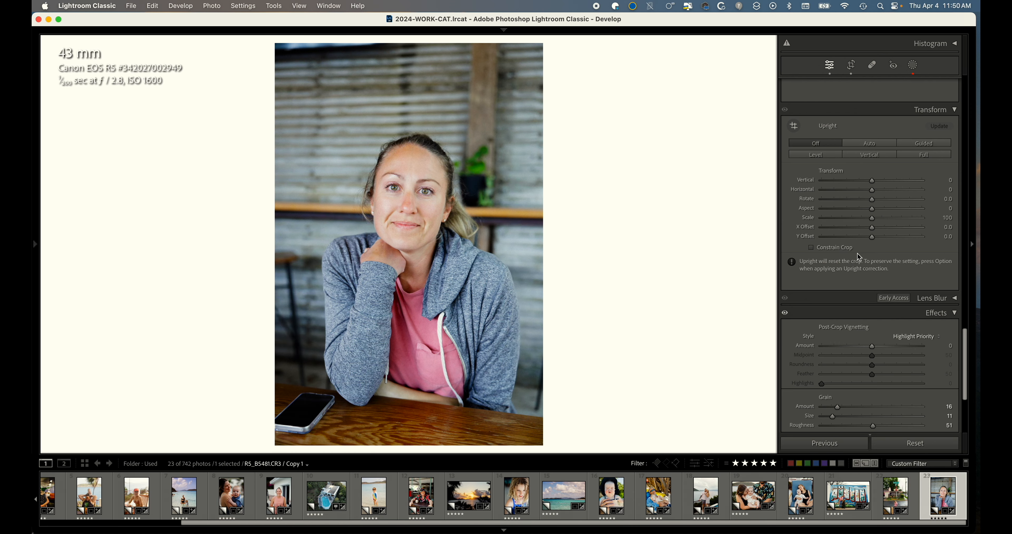
pyautogui.scroll(15, 859, 235)
pyautogui.scroll(3, 852, 218)
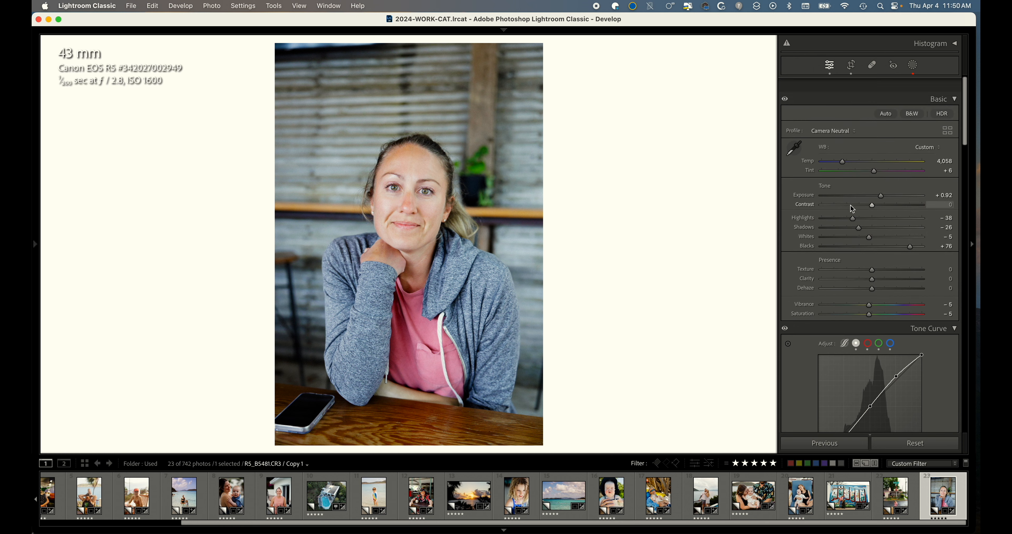
pyautogui.moveTo(888, 180); pyautogui.dragTo(885, 182)
pyautogui.press('Down')
pyautogui.press('Down')
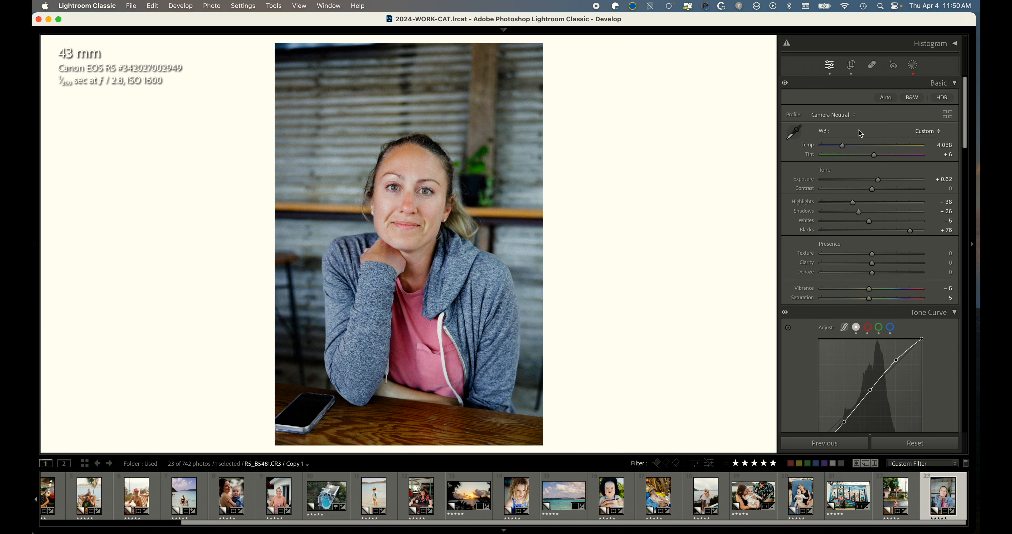
# Raise the white balance temperature of the hoodie photo to 4,508.
pyautogui.press('Up')
pyautogui.press('Up')
pyautogui.press('Up')
pyautogui.press('Up')
pyautogui.press('Up')
pyautogui.press('Up')
pyautogui.press('Up')
pyautogui.press('Up')
pyautogui.press('Up')
pyautogui.press('Up')
pyautogui.press('Up')
pyautogui.press('Up')
pyautogui.press('Up')
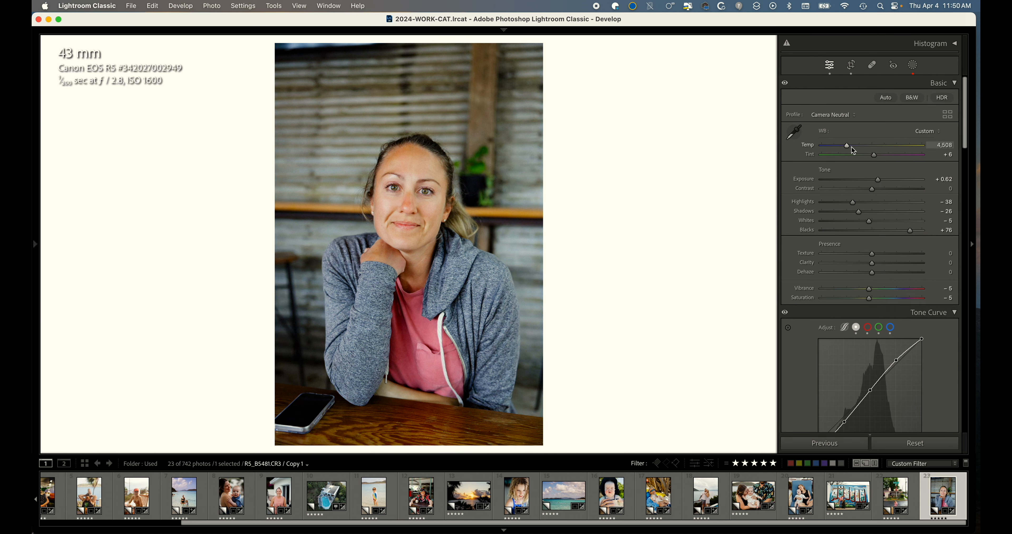
# Step to the previous photo and view its crop overlay before returning to the basic panel.
pyautogui.press('Left')
pyautogui.press('r')
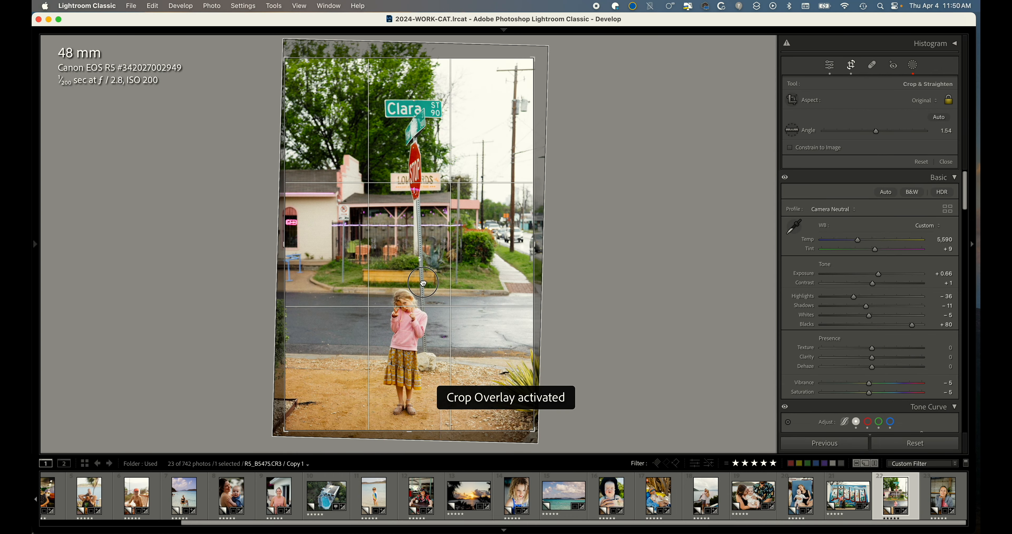
pyautogui.press('d')
# Move to the Austin mural photo and raise its exposure to +0.18.
pyautogui.press('Left')
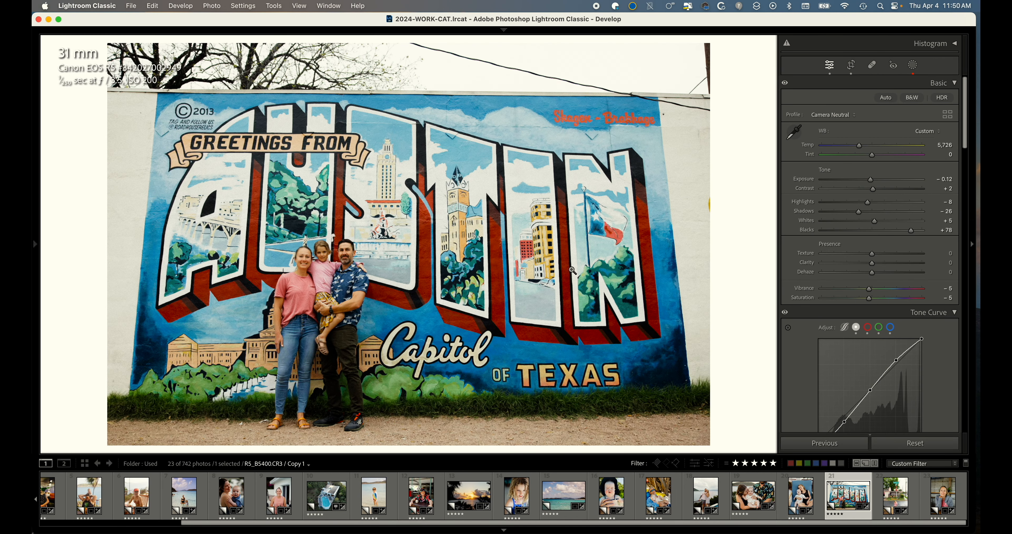
pyautogui.press('Up')
pyautogui.press('Up')
pyautogui.press('Up')
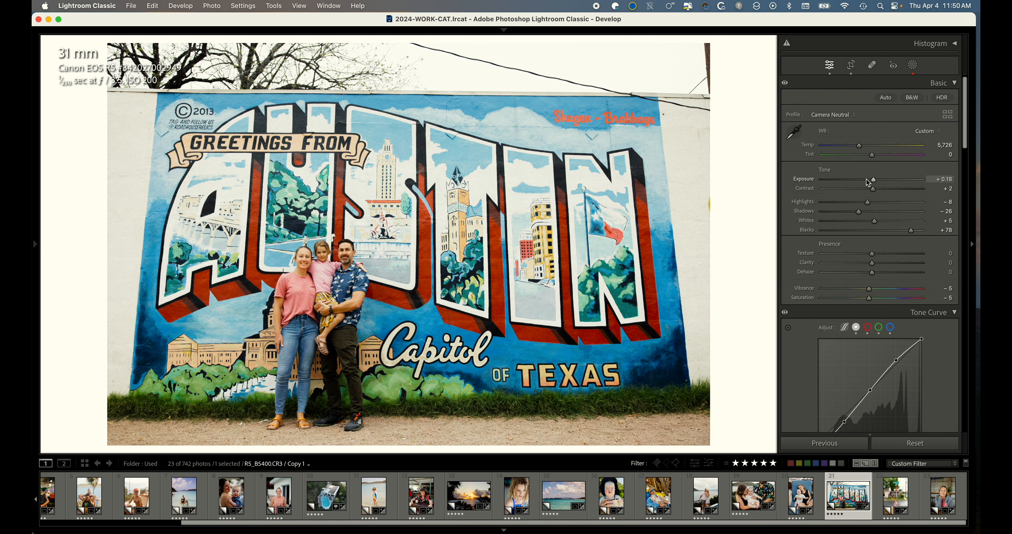
# View the Masking panel on the mural photo and on the previous photo.
pyautogui.hotkey('shift', 'w')
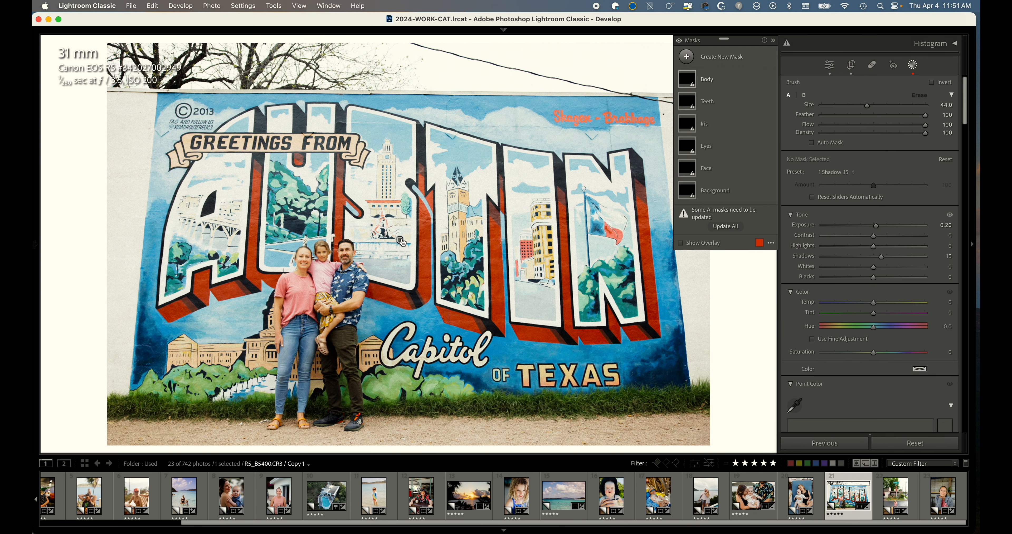
pyautogui.press('d')
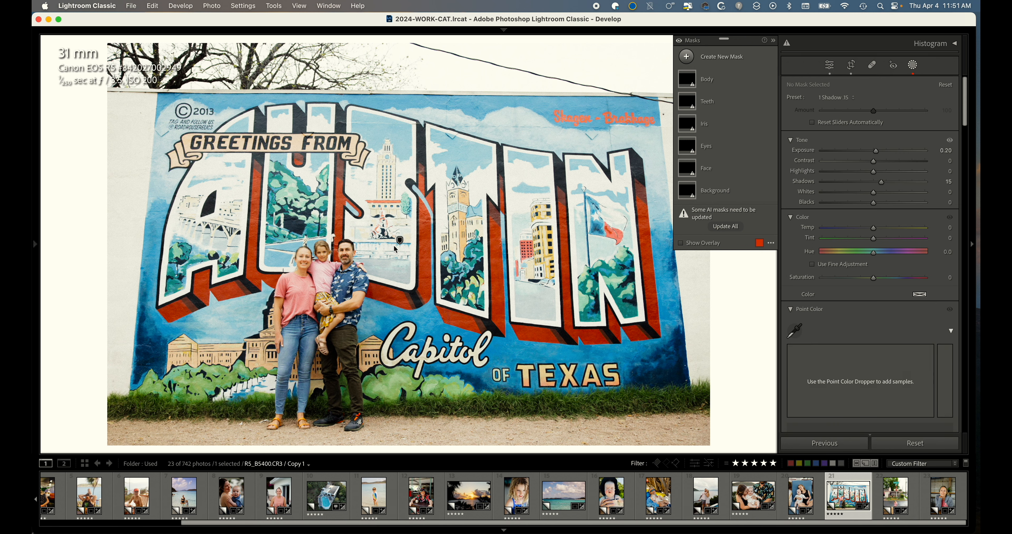
pyautogui.press('Left')
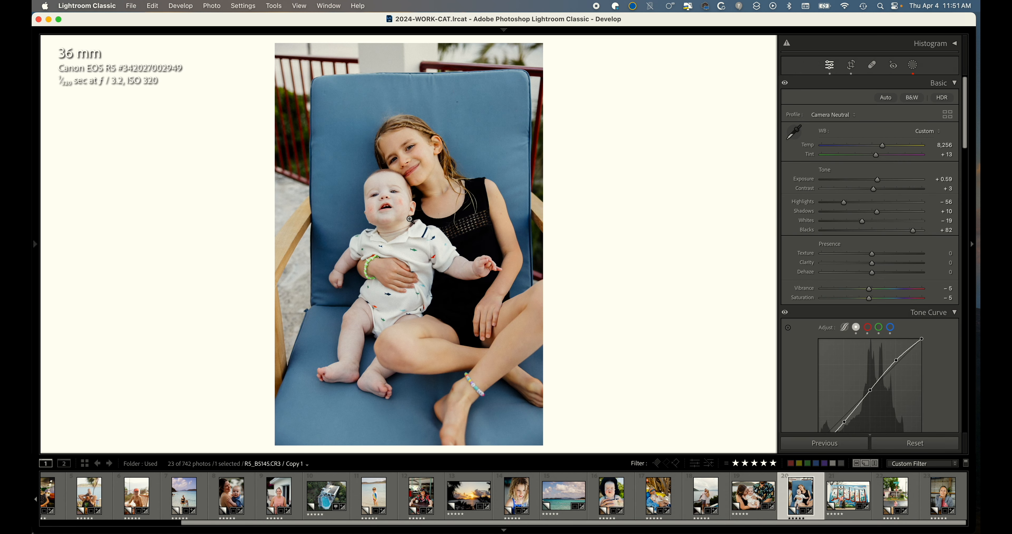
pyautogui.hotkey('shift', 'w')
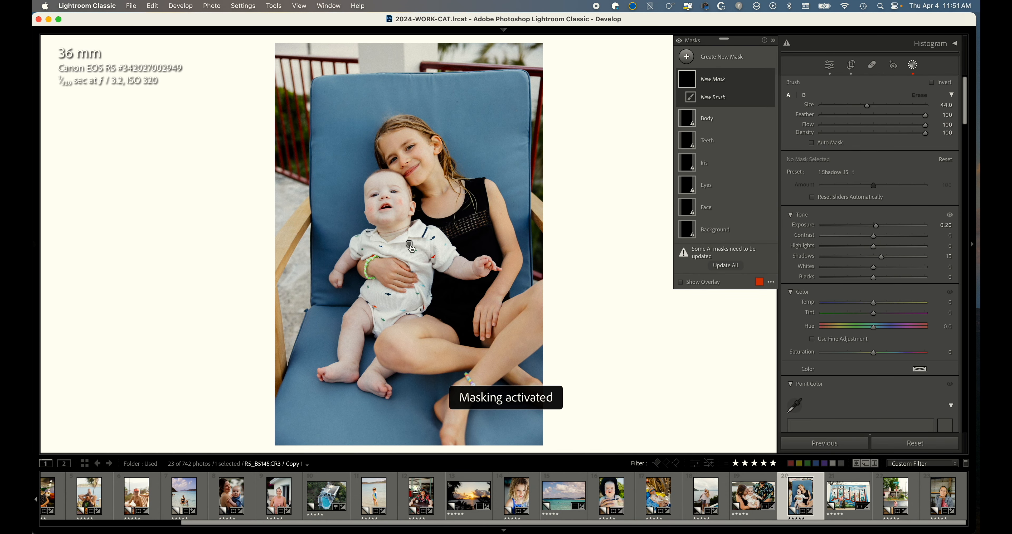
pyautogui.hotkey('shift', 'w')
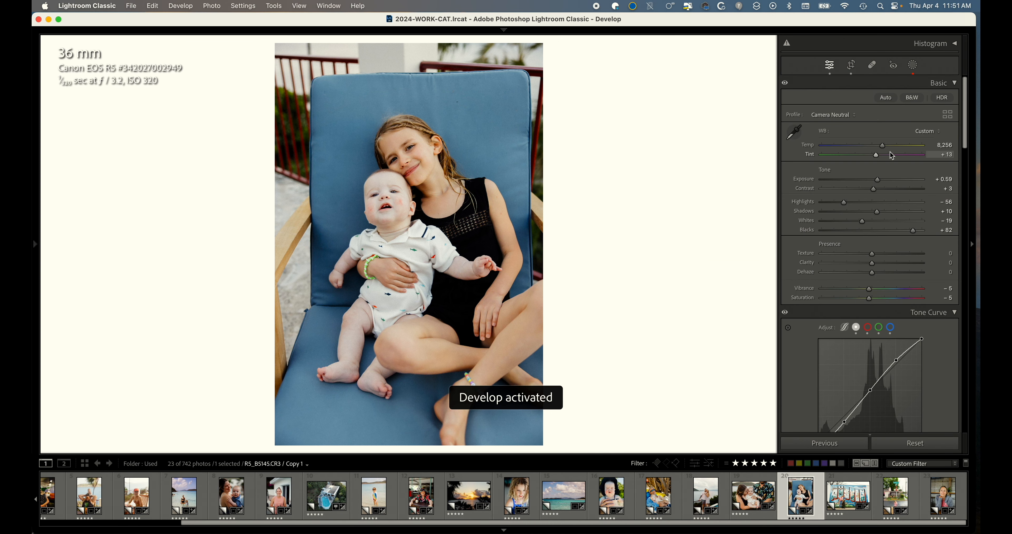
# Move to the previous family photo and raise its exposure to +0.68.
pyautogui.press('Left')
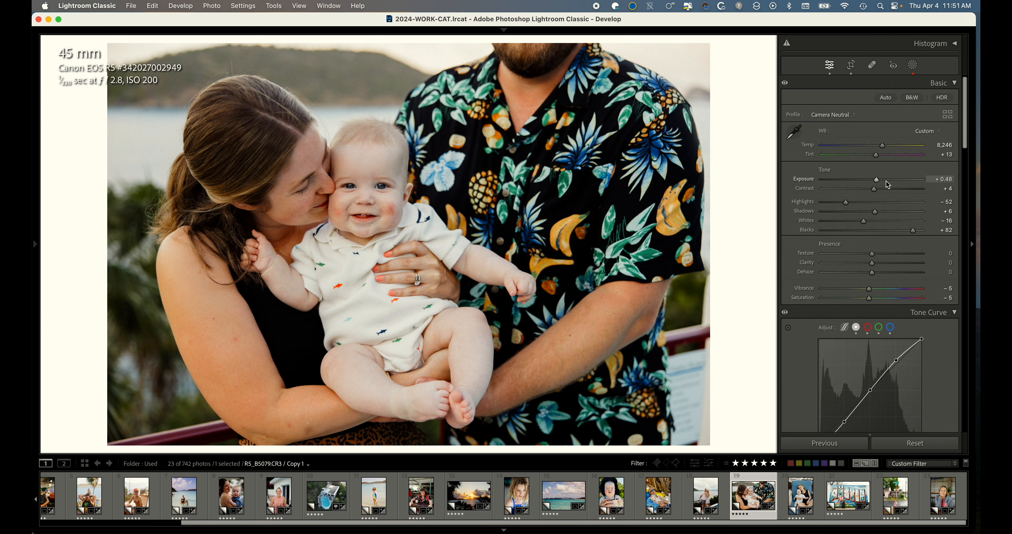
pyautogui.scroll(4, 888, 184)
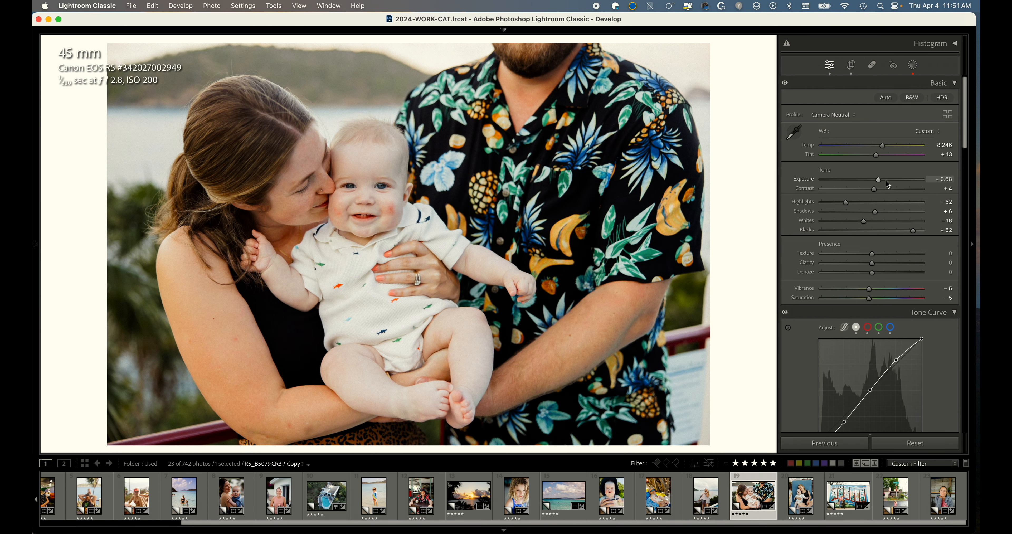
# Move to the balcony couple photo and set its shadows to +1, exposure to +0.90 and tint to −1.
pyautogui.press('Left')
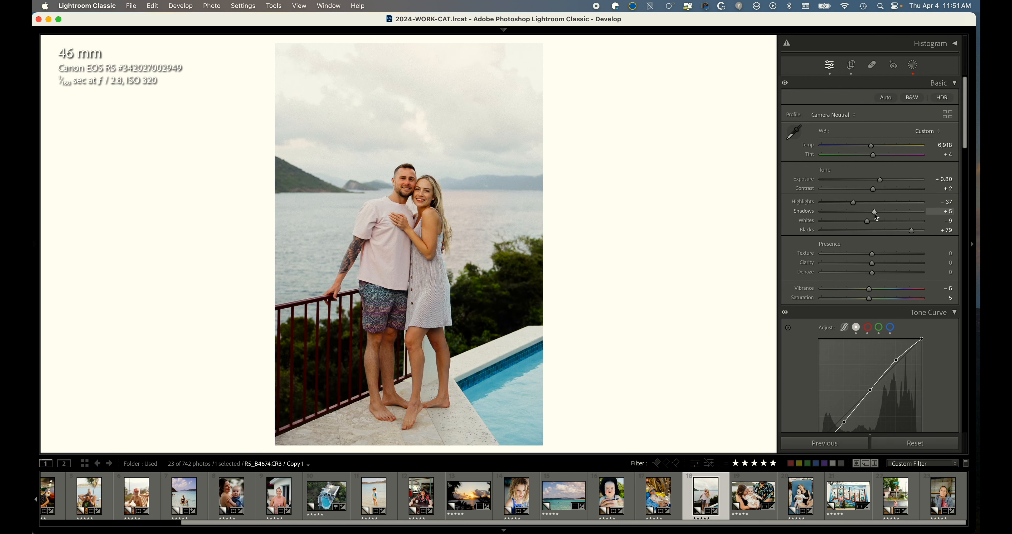
pyautogui.moveTo(877, 217); pyautogui.dragTo(885, 215)
pyautogui.moveTo(883, 180); pyautogui.dragTo(878, 156)
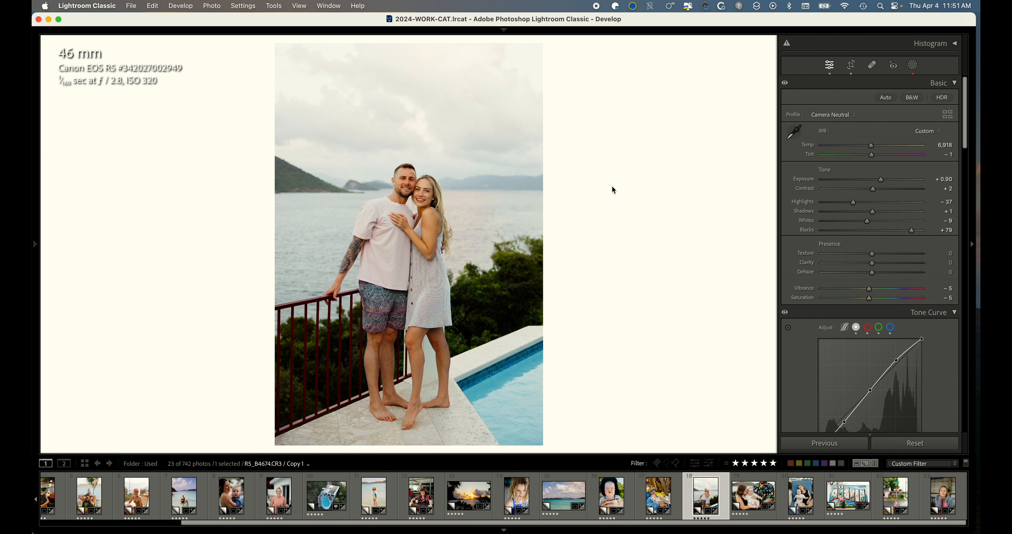
# Open the Masking panel on the balcony couple photo and zoom in to inspect the Body mask.
pyautogui.press('k')
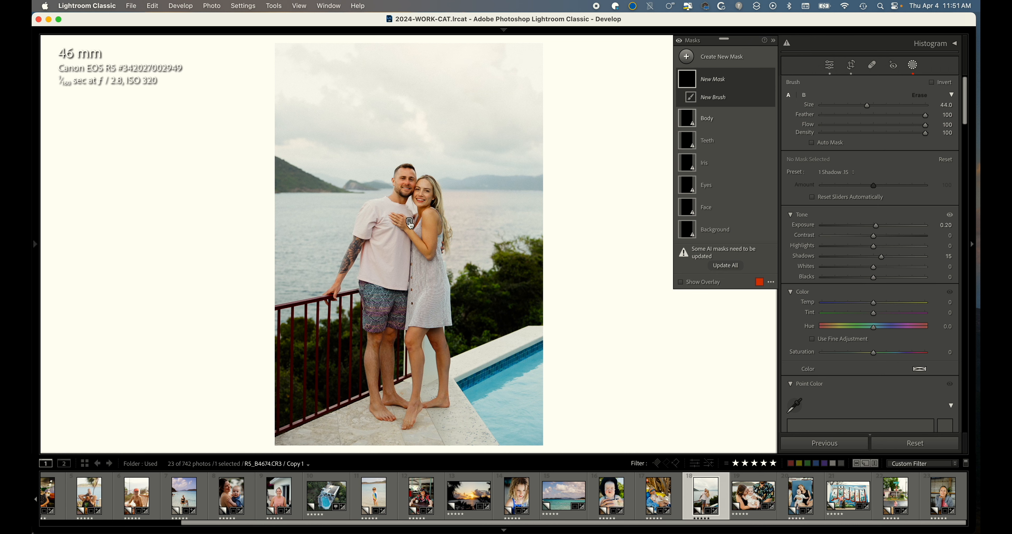
pyautogui.click(410, 221)
pyautogui.click(424, 191)
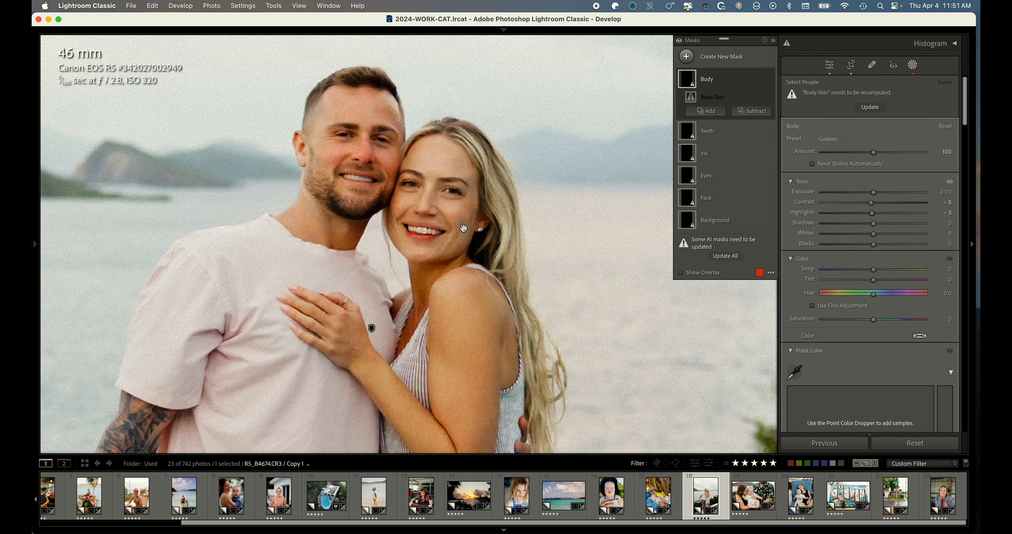
pyautogui.moveTo(459, 195); pyautogui.dragTo(462, 239)
pyautogui.click(462, 239)
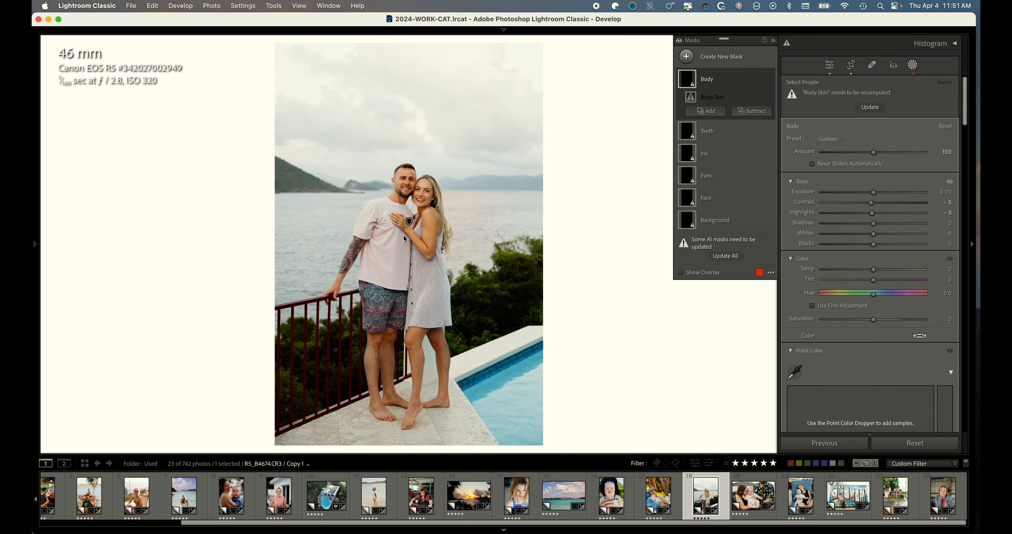
# Move to the grandfather holding the baby photo and compare its before and after views.
pyautogui.click(667, 493)
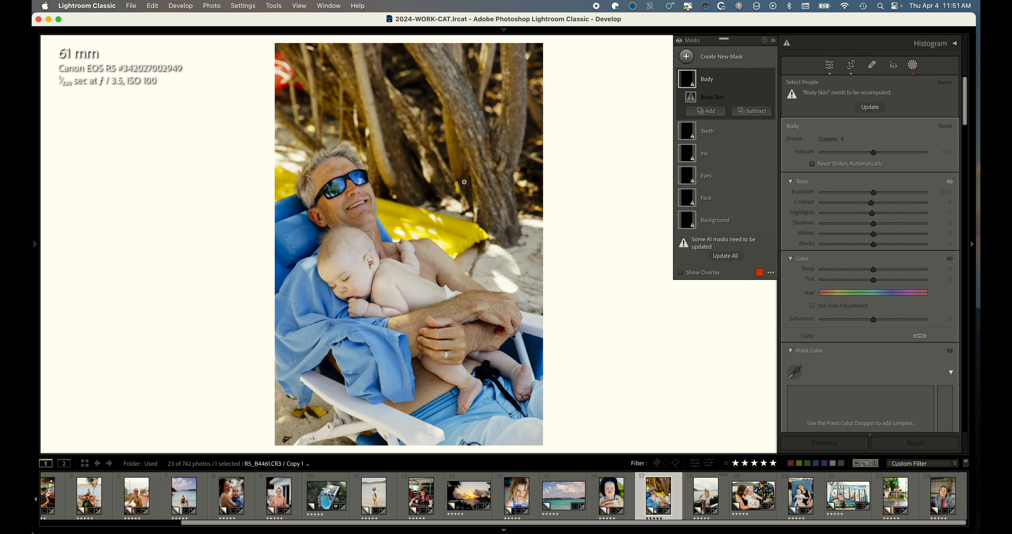
pyautogui.press('\\')
pyautogui.press('\\')
pyautogui.press('\\')
pyautogui.press('\\')
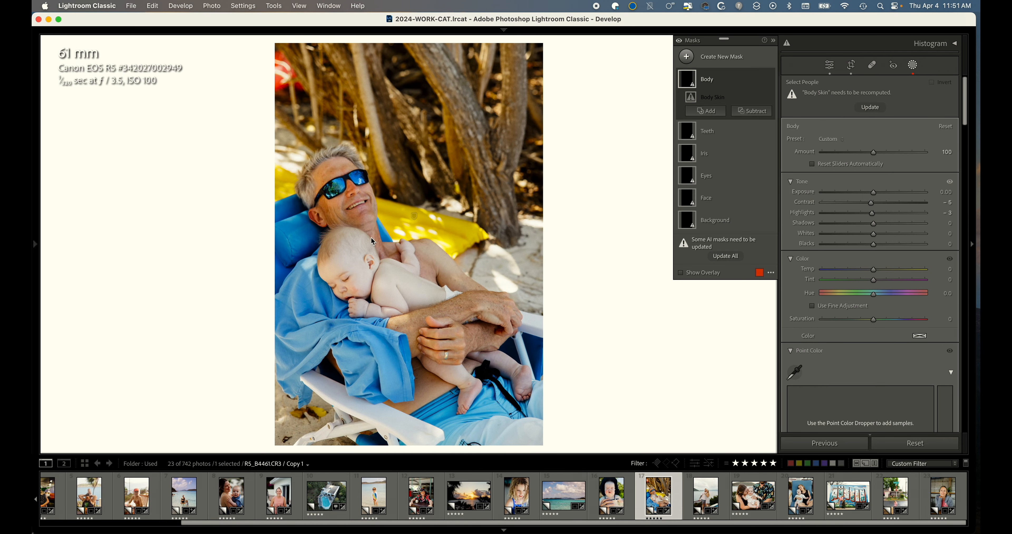
pyautogui.press('\\')
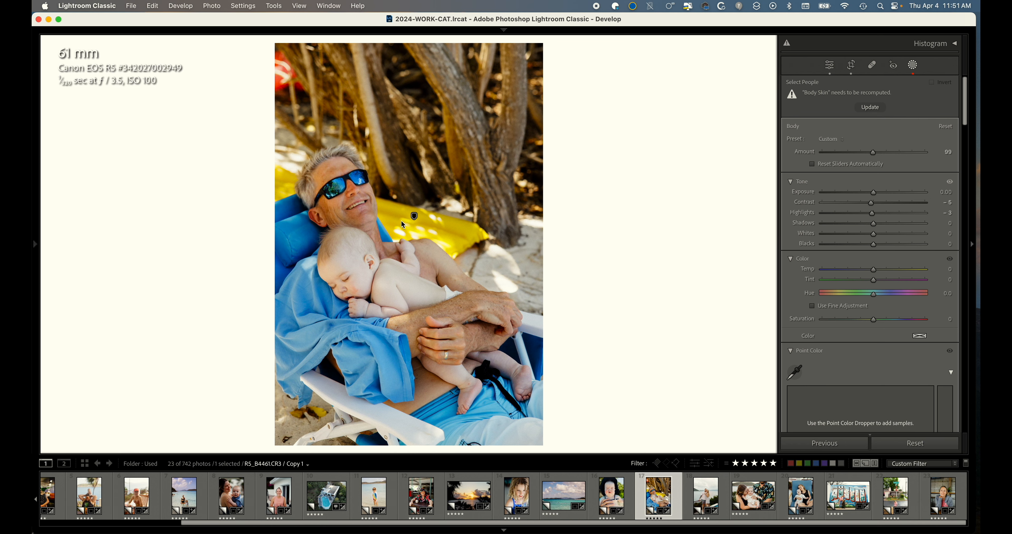
pyautogui.press('d')
# Move to the turquoise ocean photo and sample its white balance, giving temperature 6,650 and tint +4.
pyautogui.press('Left')
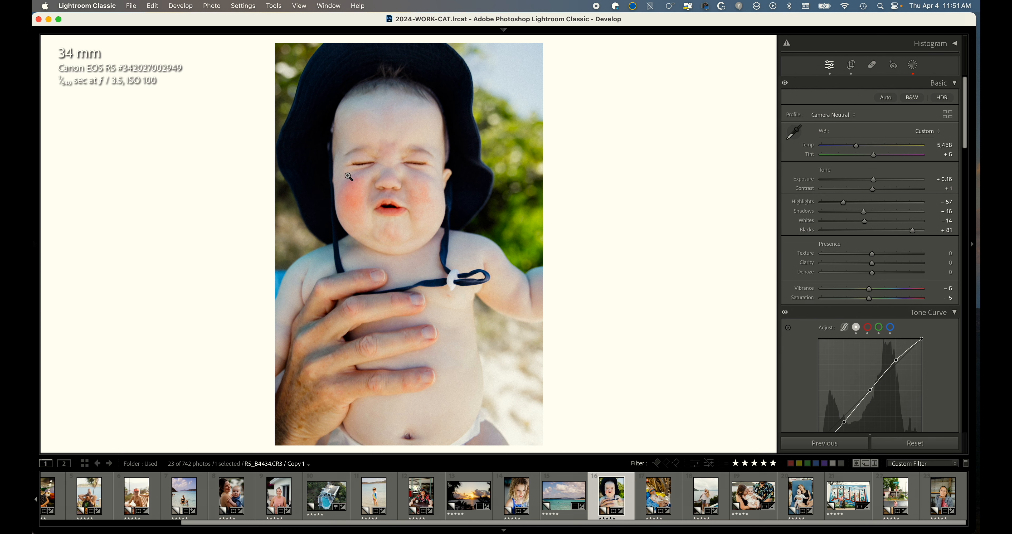
pyautogui.press('Left')
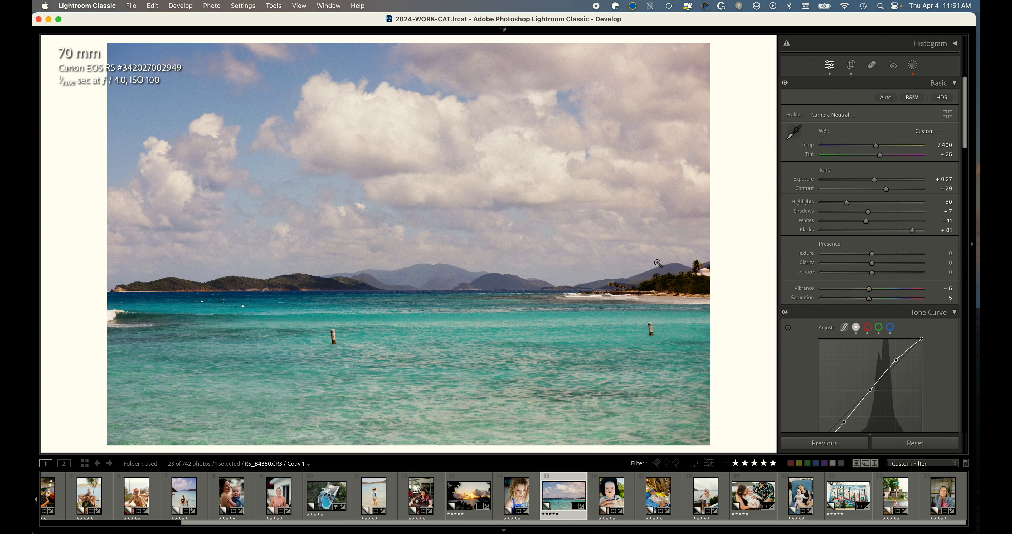
pyautogui.press('r')
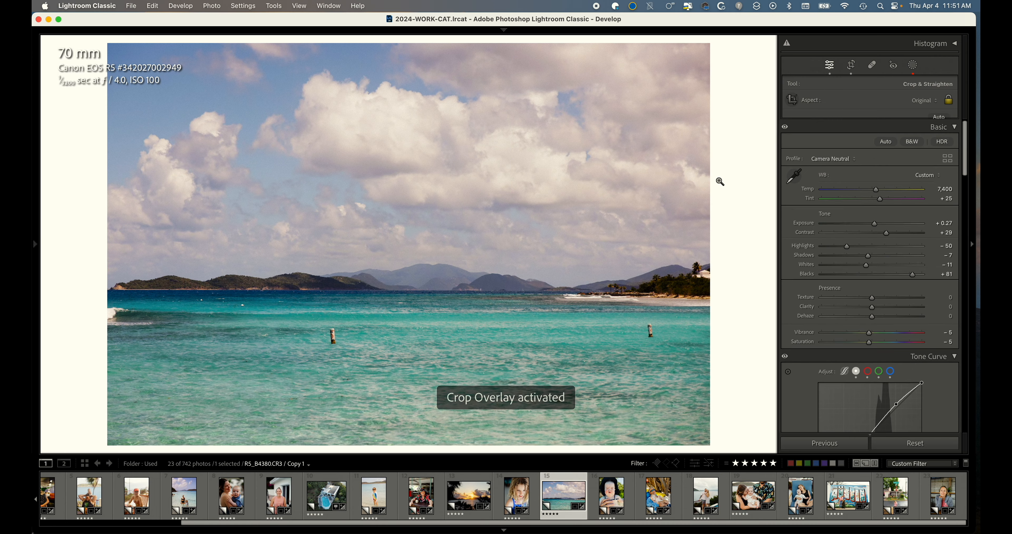
pyautogui.press('w')
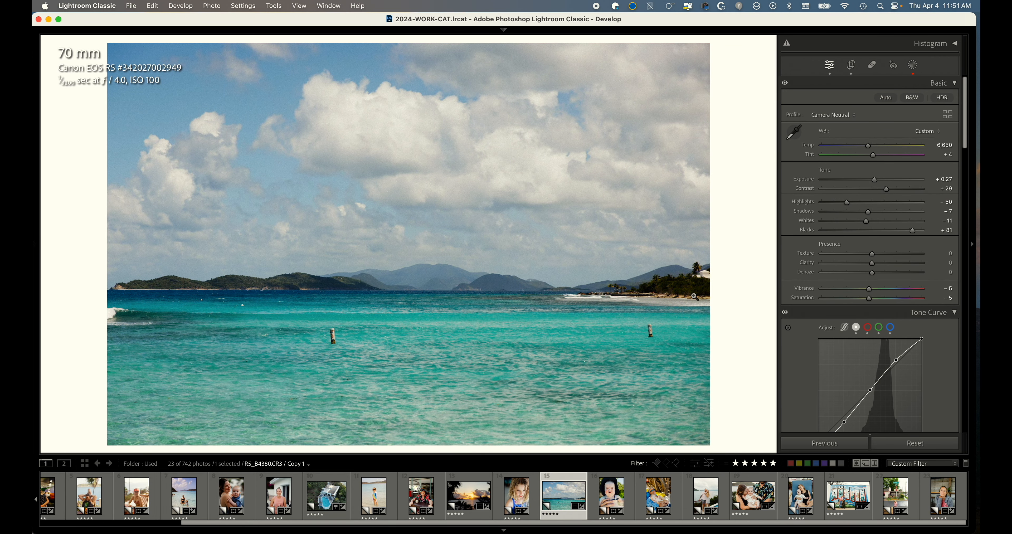
# Move to the girl with braids photo, compare before and after, and lower its exposure to +0.26.
pyautogui.press('Left')
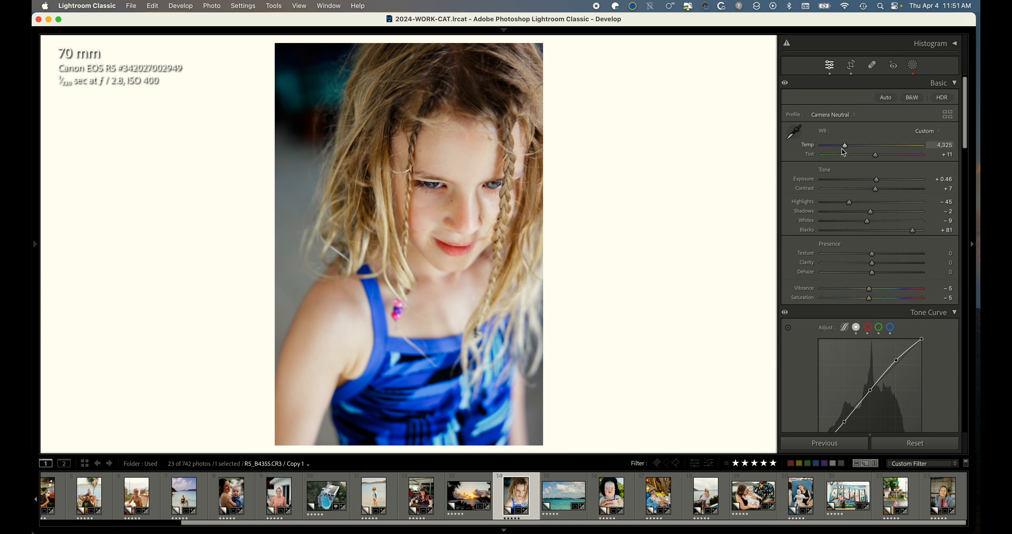
pyautogui.press('\\')
pyautogui.press('\\')
pyautogui.moveTo(877, 178); pyautogui.dragTo(870, 179)
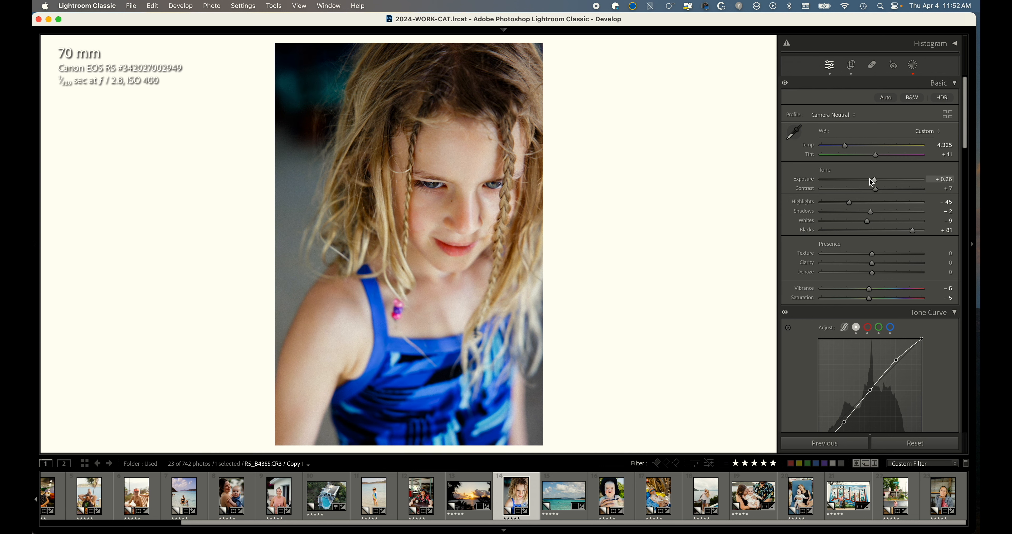
# Browse back and forth between the Hawaiian-shirt man photo and the girl standing in the sea photo.
pyautogui.press('Left')
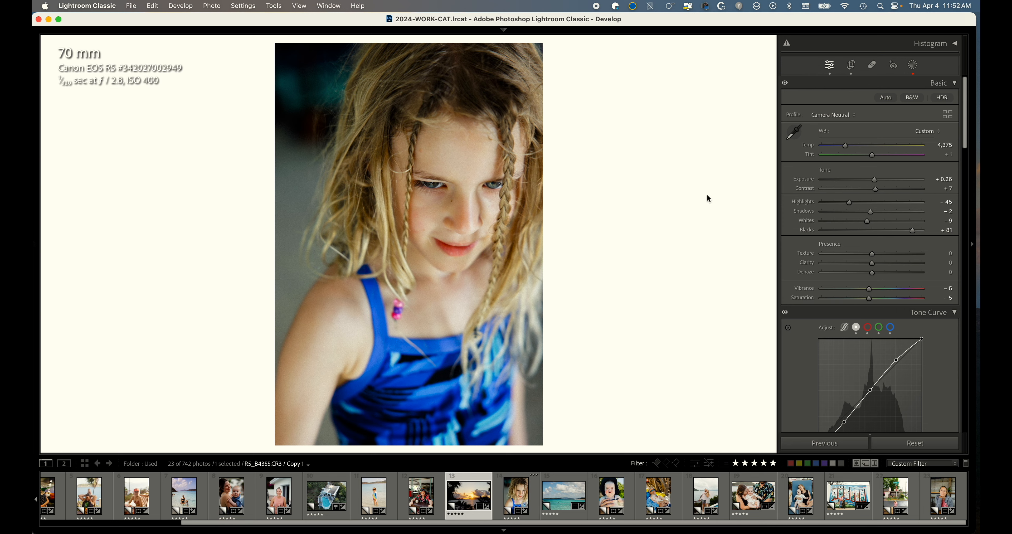
pyautogui.press('Left')
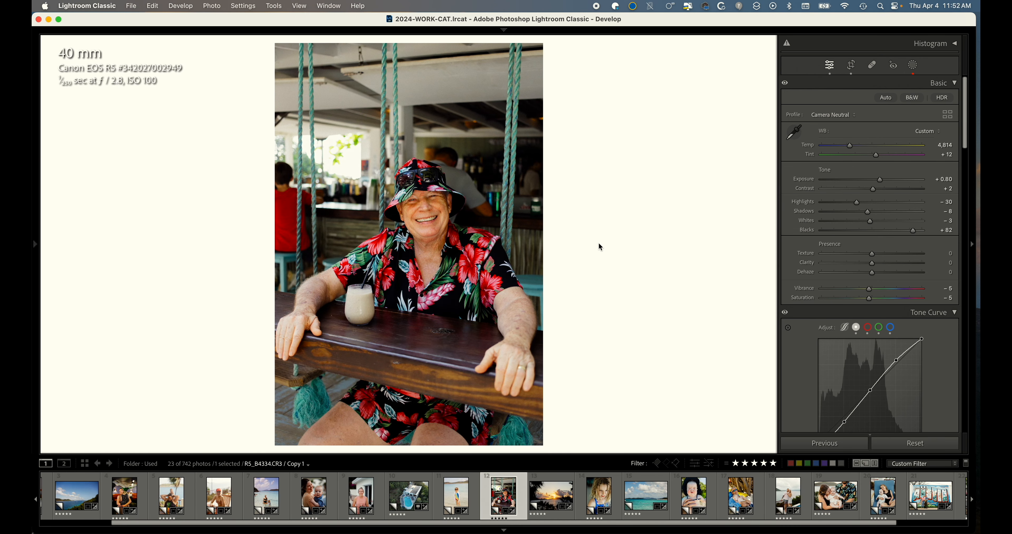
pyautogui.press('Left')
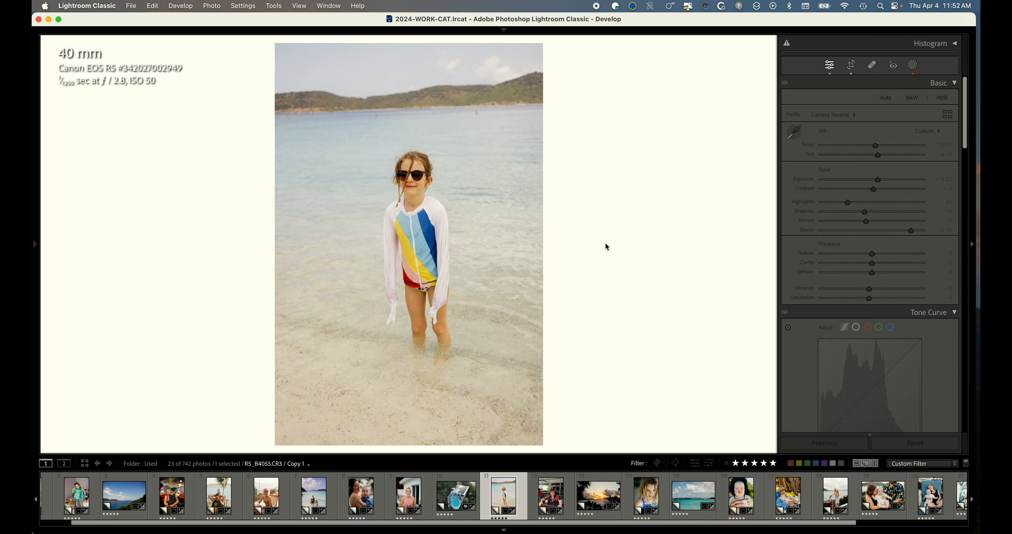
pyautogui.press('Right')
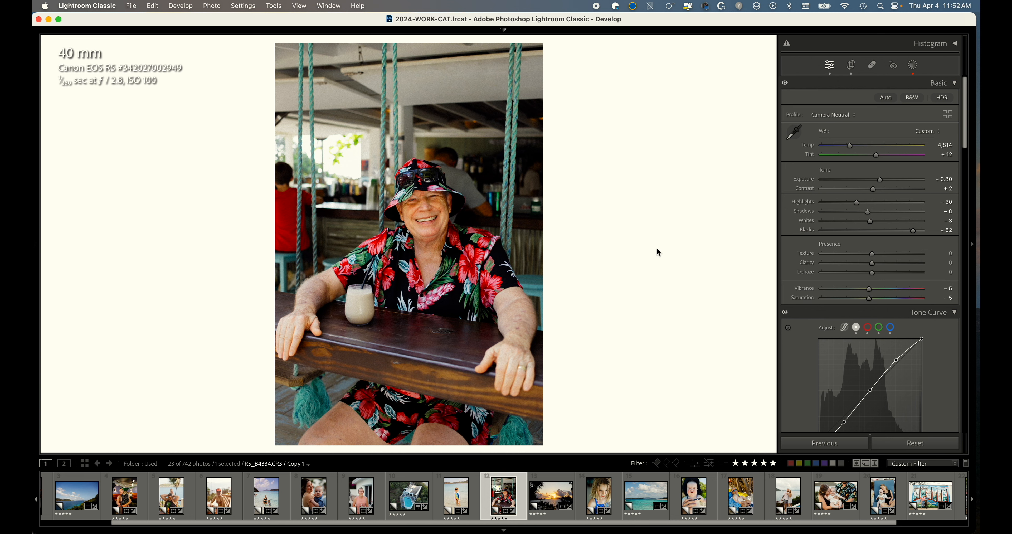
pyautogui.press('Left')
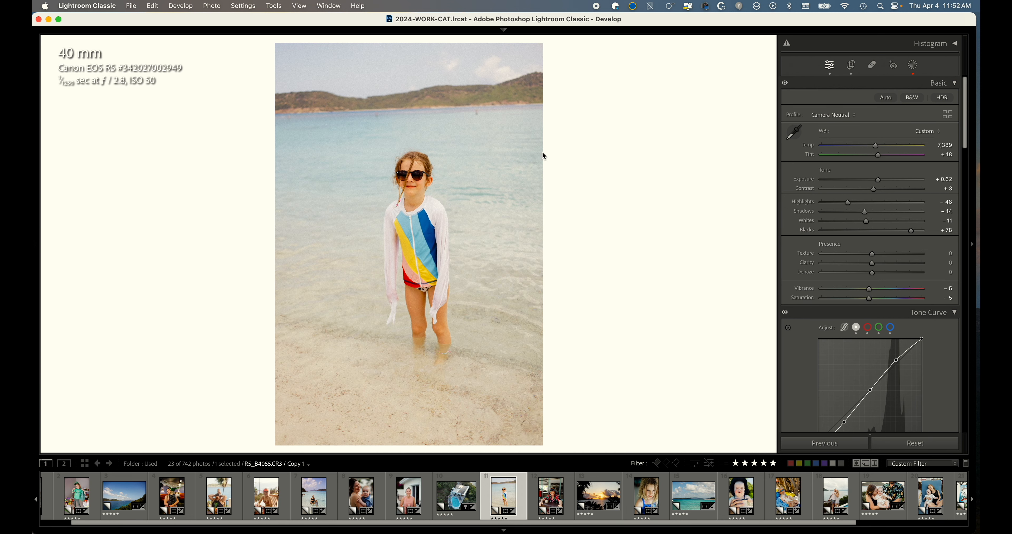
# Nudge the crop of the girl in the sea photo and lower its temperature to 6,939.
pyautogui.press('r')
pyautogui.moveTo(579, 128); pyautogui.dragTo(579, 136)
pyautogui.press('d')
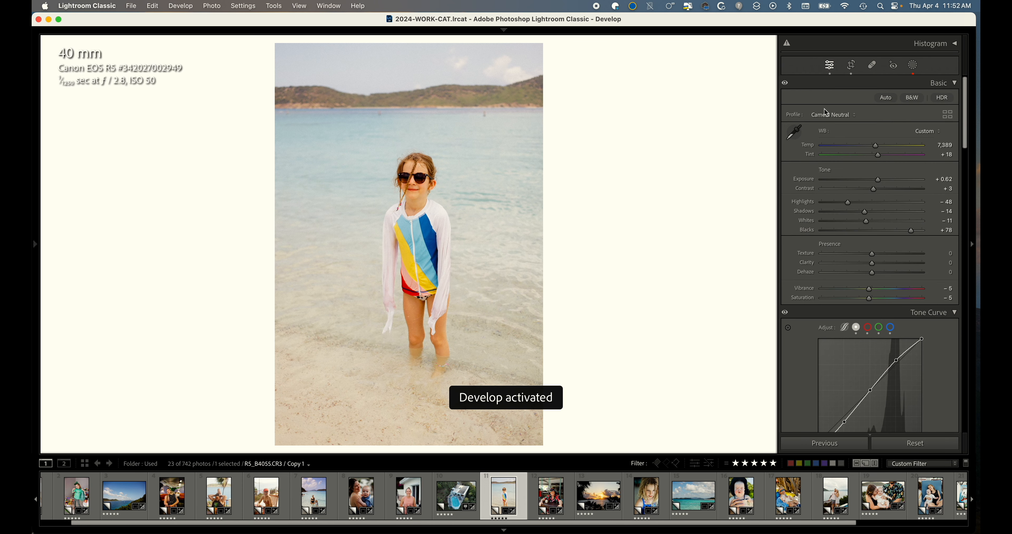
pyautogui.press('Down')
pyautogui.press('Down')
pyautogui.press('Down')
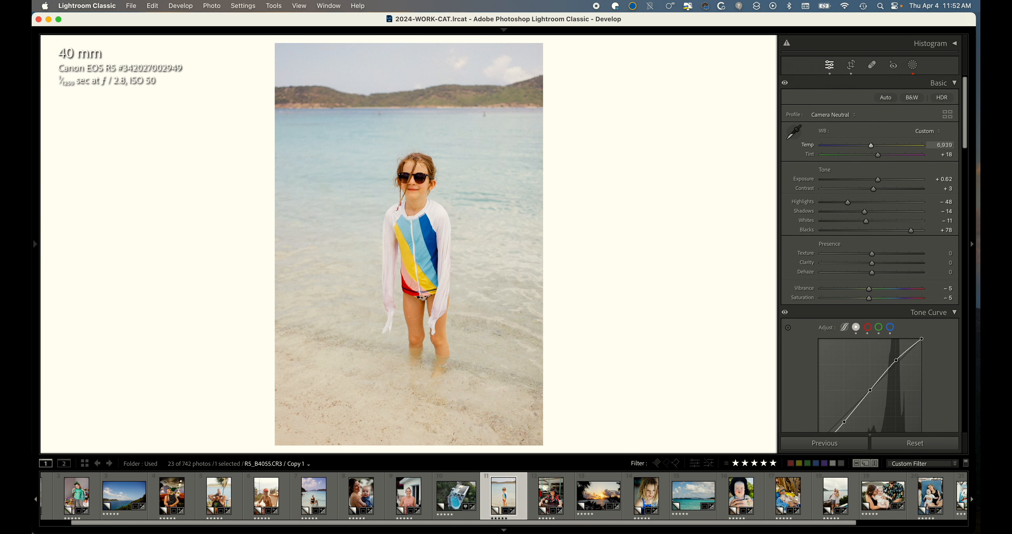
# Move to the woman in the pink top photo, tighten the crop from the top corner and straighten it to about 0.73°.
pyautogui.press('Left')
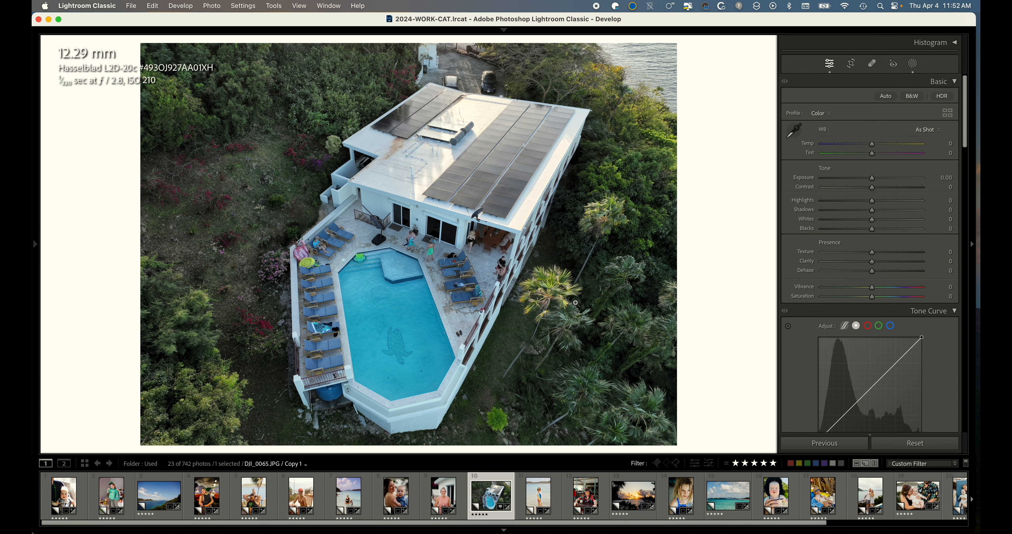
pyautogui.press('Left')
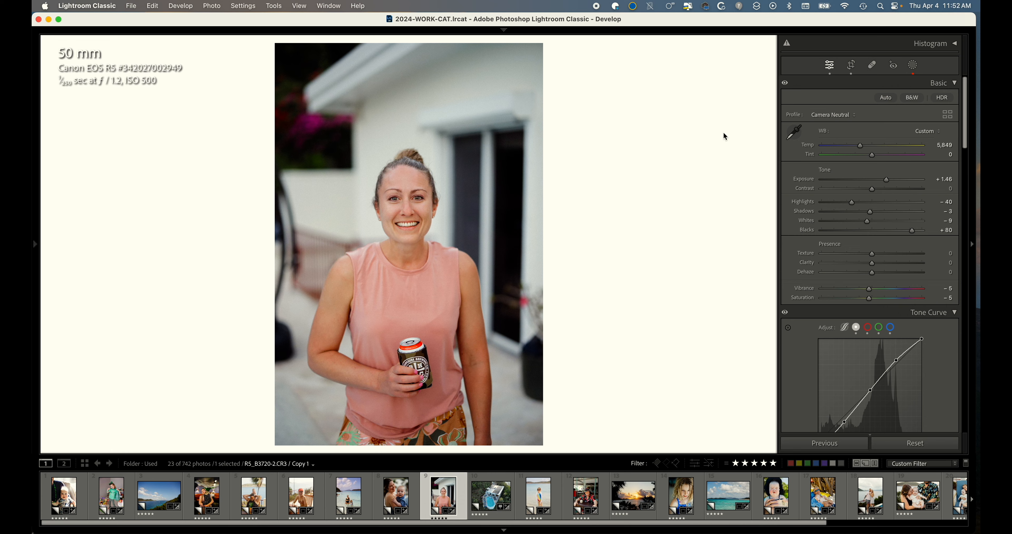
pyautogui.press('r')
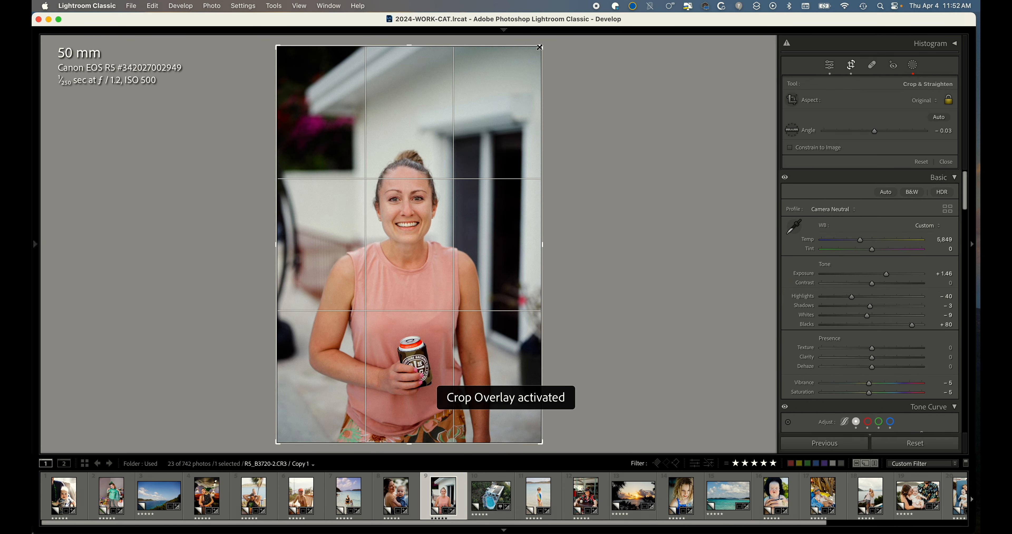
pyautogui.moveTo(539, 47); pyautogui.dragTo(531, 61)
pyautogui.moveTo(581, 130); pyautogui.dragTo(580, 135)
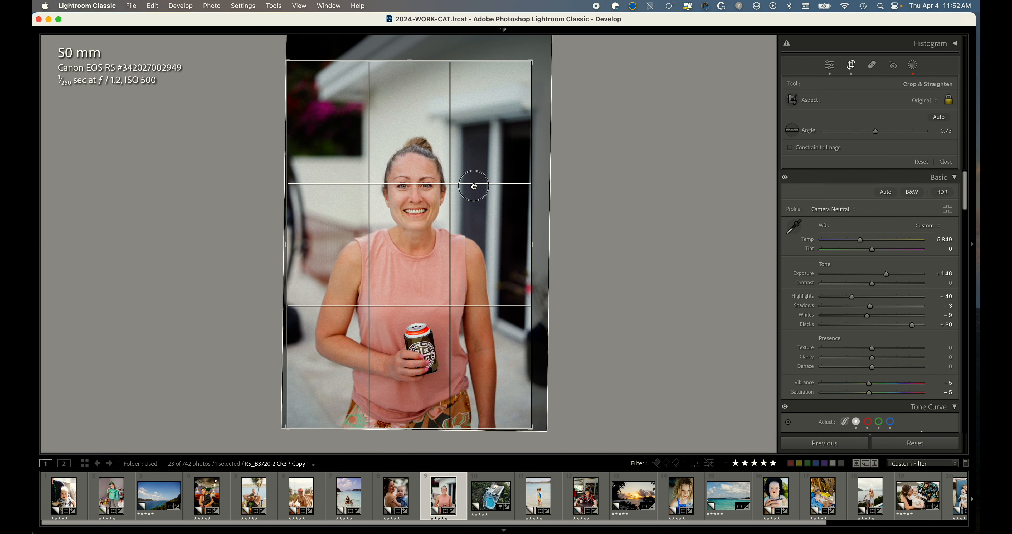
pyautogui.press('d')
# Move to the mother holding the baby photo, raise its exposure to +2.12 and set tint to −7.
pyautogui.press('Left')
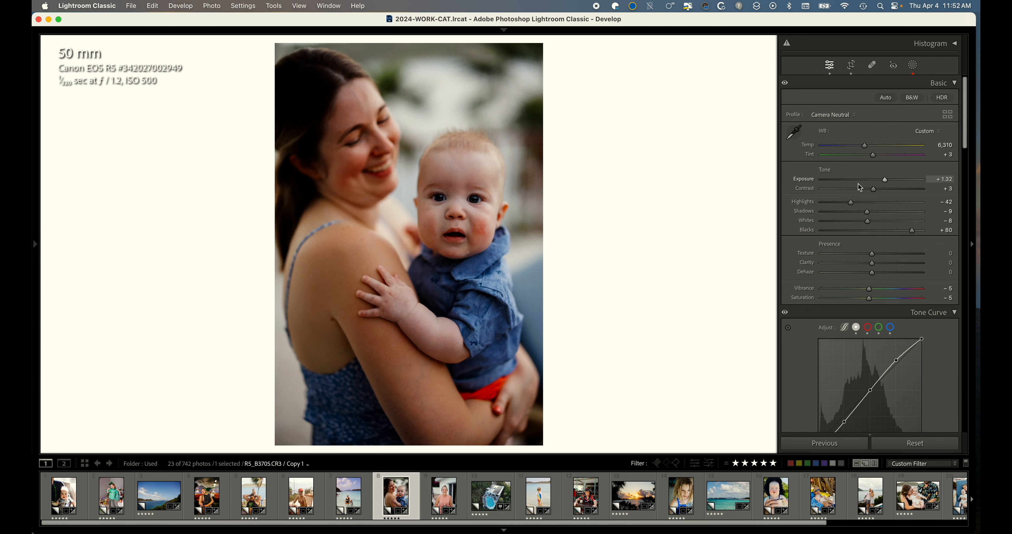
pyautogui.scroll(3, 884, 181)
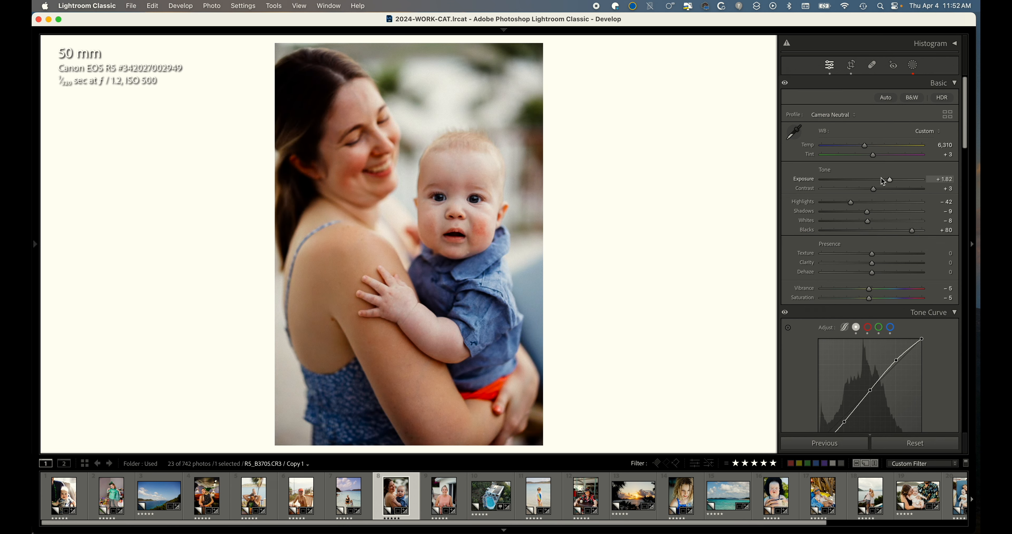
pyautogui.scroll(1, 882, 178)
pyautogui.scroll(-2, 883, 155)
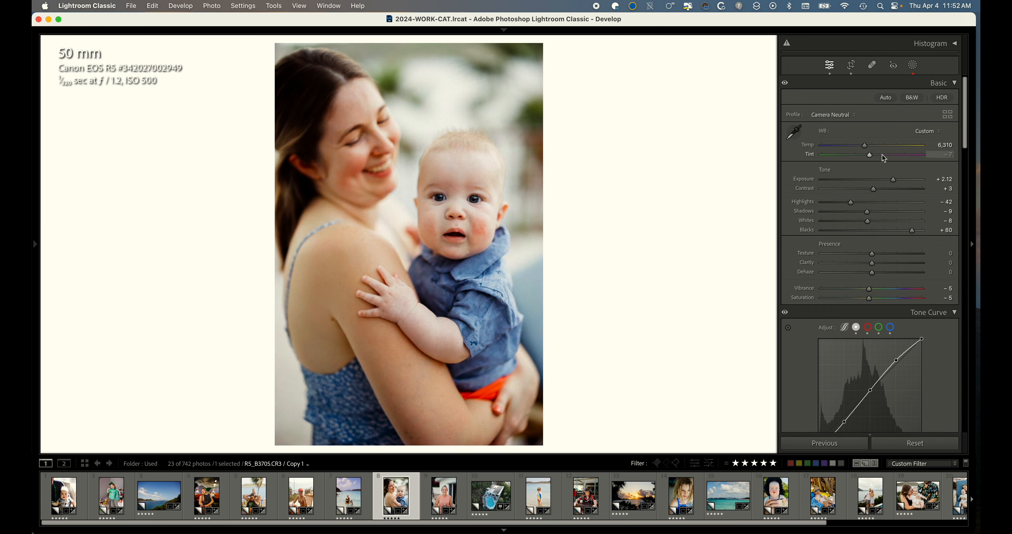
# Move to the mother and daughter in the sea photo, sample white balance from the clouds and nudge temperature upward.
pyautogui.press('Left')
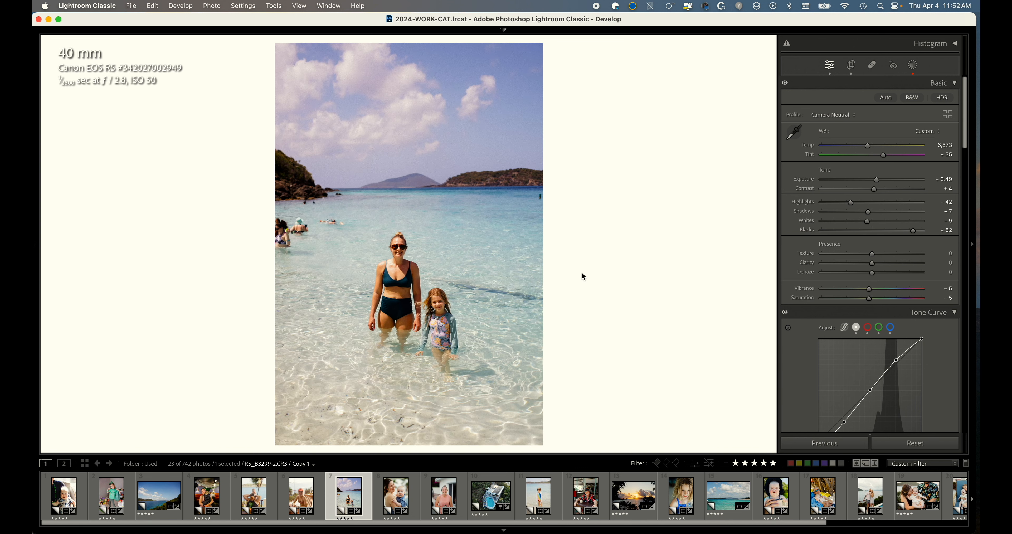
pyautogui.press('w')
pyautogui.click(398, 117)
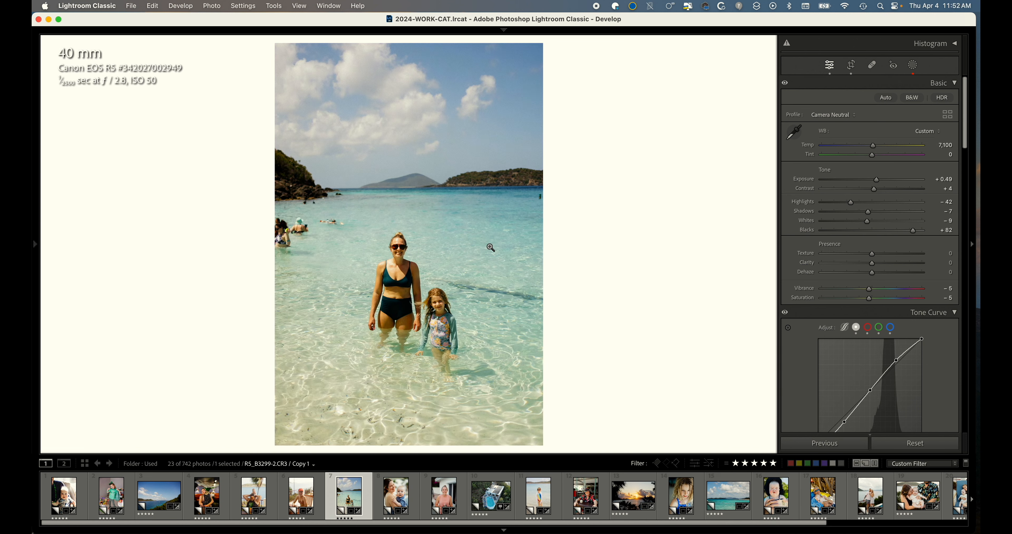
pyautogui.click(864, 146)
pyautogui.moveTo(864, 146); pyautogui.dragTo(865, 146)
pyautogui.press('Up')
pyautogui.press('Up')
pyautogui.press('Up')
# Move to the woman in the red cap photo and nudge its temperature up slightly.
pyautogui.press('Left')
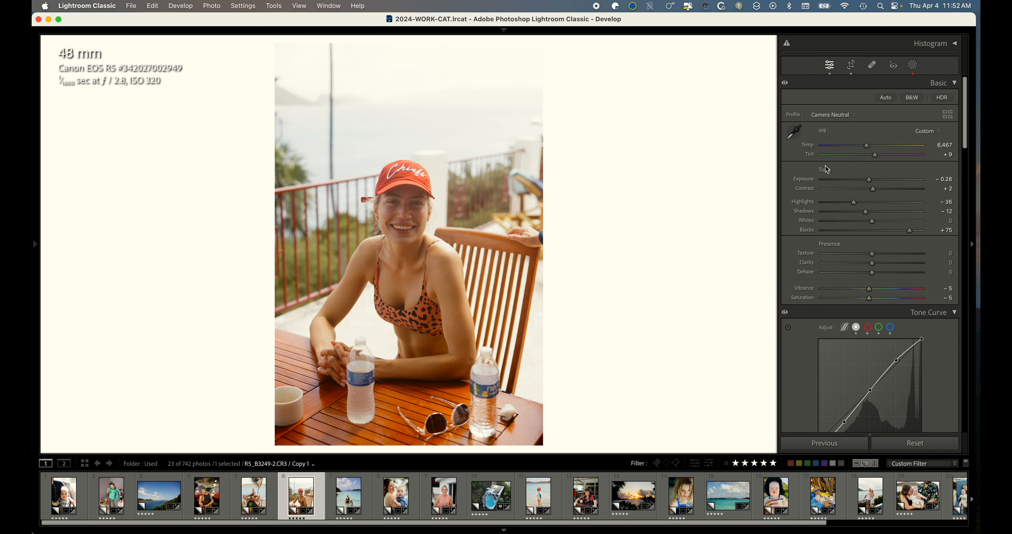
pyautogui.press('Up')
pyautogui.press('Up')
# Skip back to the girl in the green shirt photo and sample white balance from the grey wall.
pyautogui.press('Left')
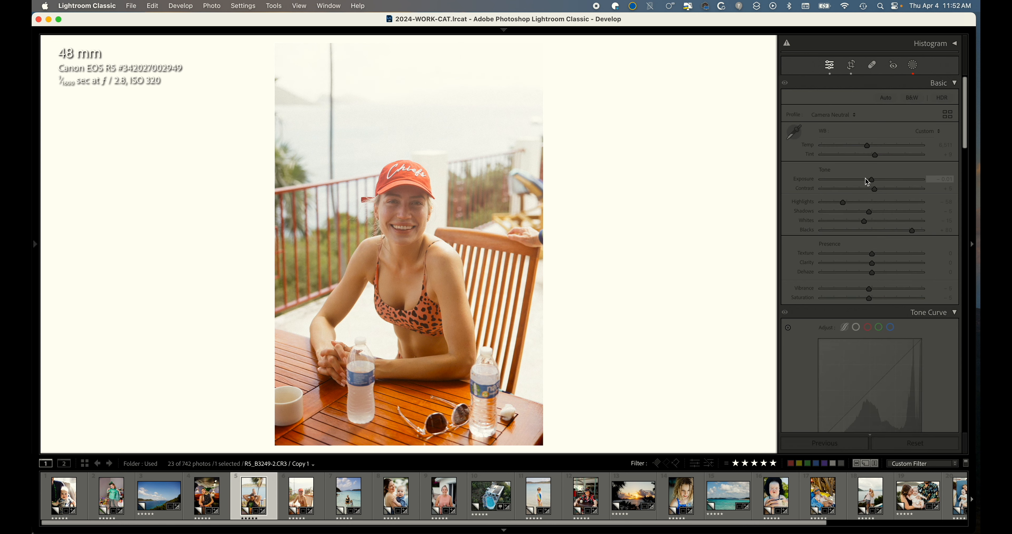
pyautogui.press('Left')
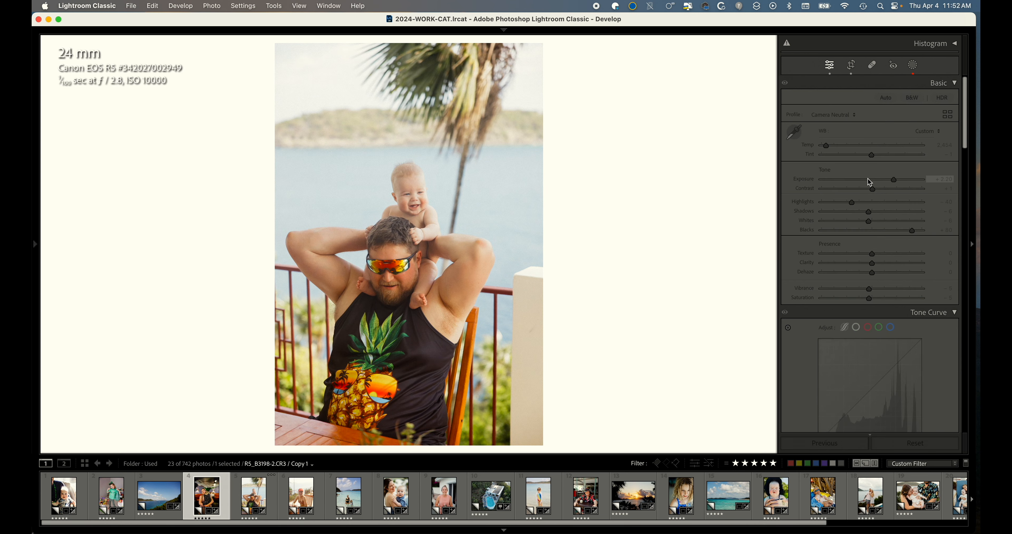
pyautogui.press('Left')
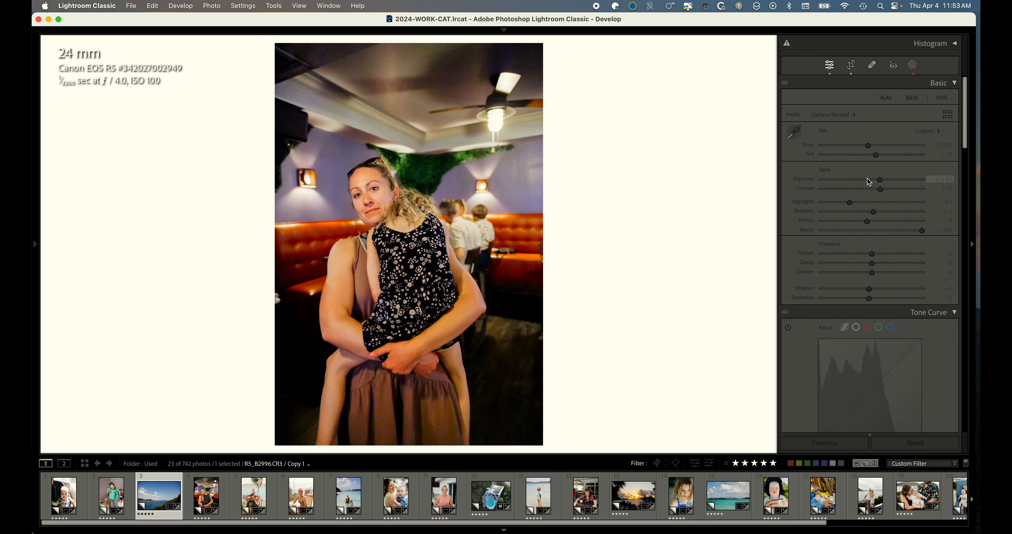
pyautogui.press('Left')
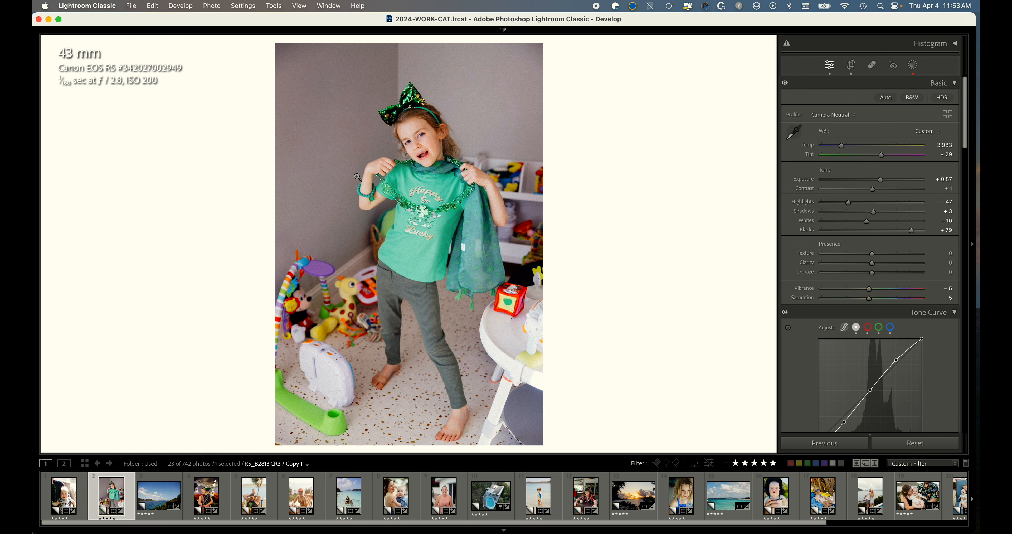
pyautogui.press('w')
pyautogui.click(355, 224)
# Resample white balance on the girl in the green shirt photo from the grey wall, then from the grey stool at lower right.
pyautogui.press('Left')
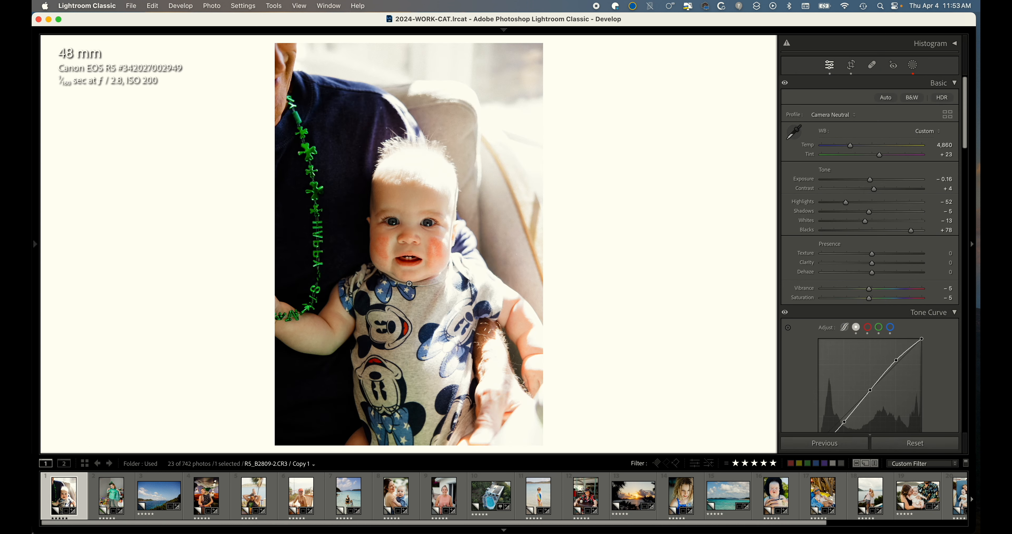
pyautogui.press('Right')
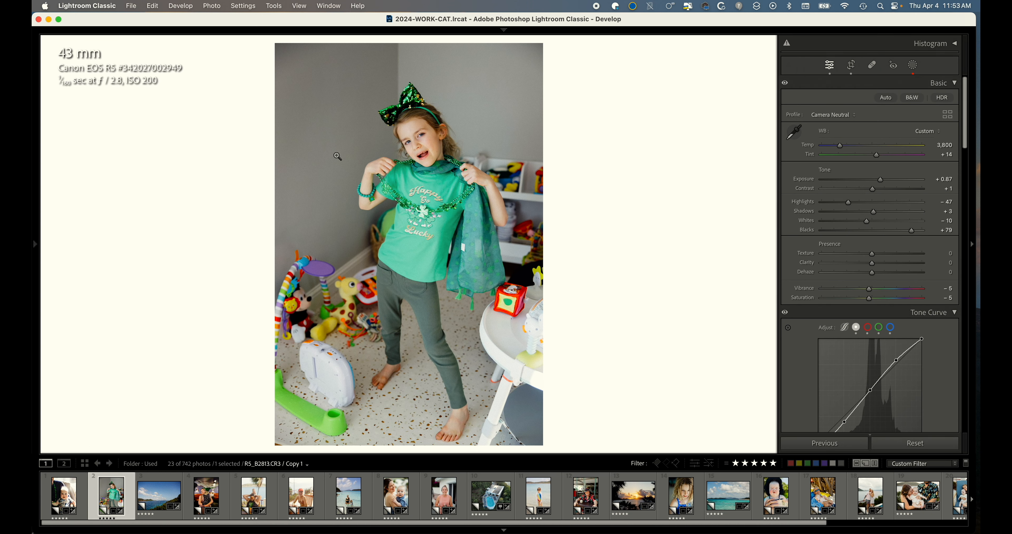
pyautogui.press('w')
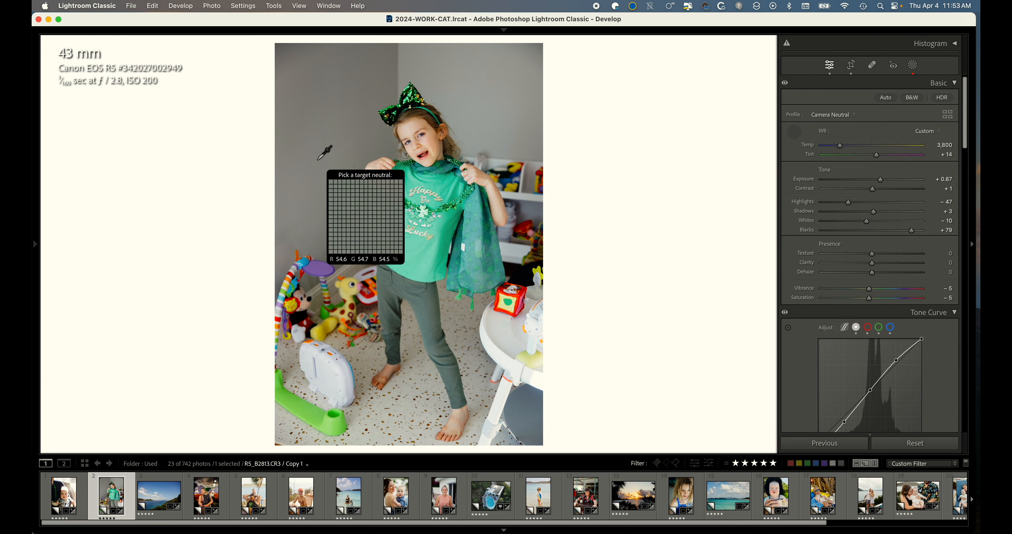
pyautogui.click(324, 162)
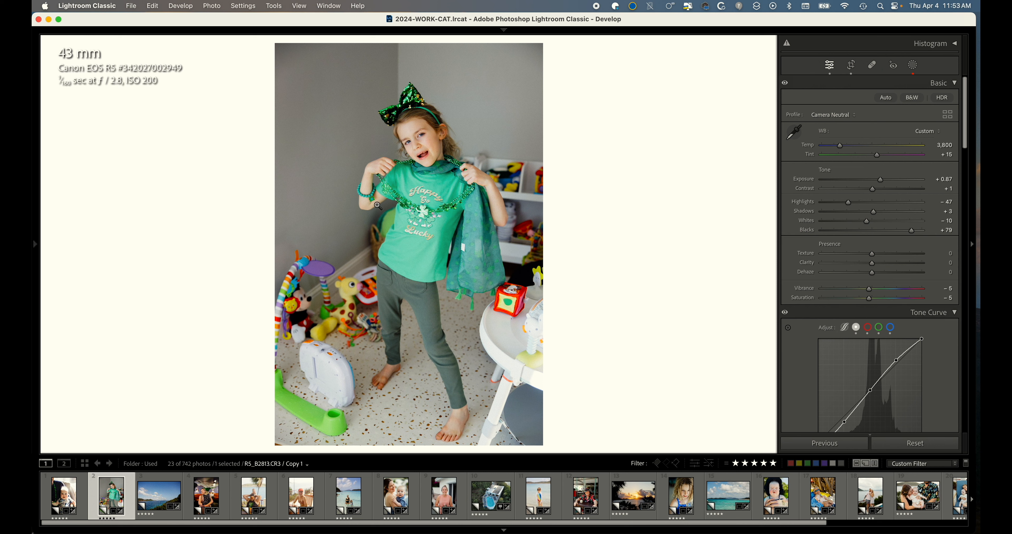
pyautogui.press('w')
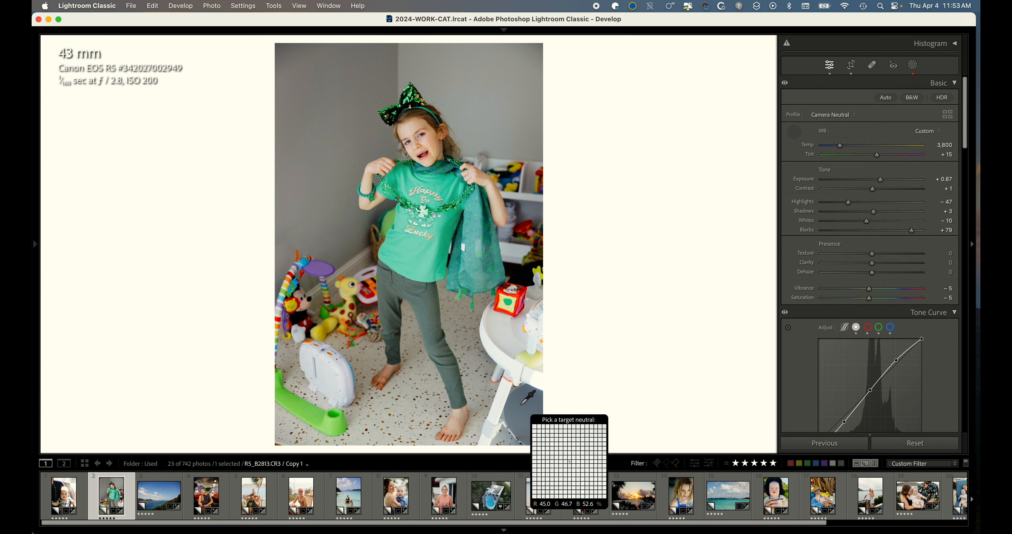
pyautogui.click(515, 417)
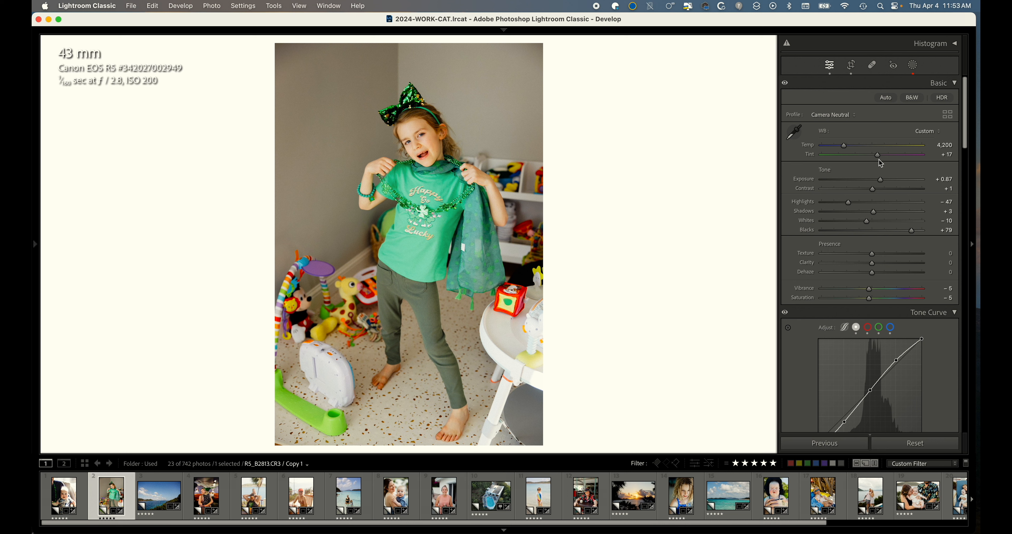
# Return to the baby photo and switch to the grid view.
pyautogui.press('Down')
pyautogui.press('Down')
pyautogui.press('Down')
pyautogui.press('Left')
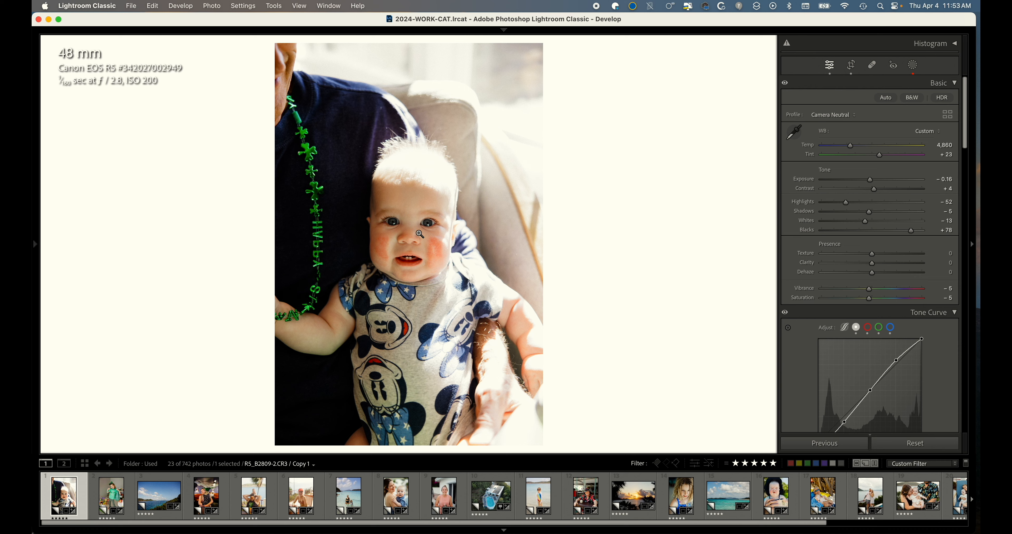
pyautogui.press('g')
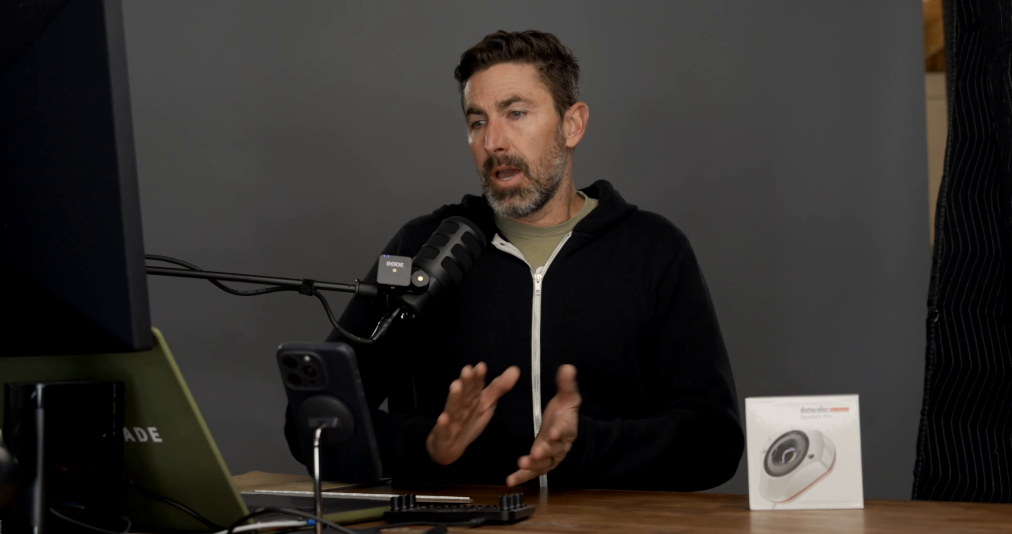